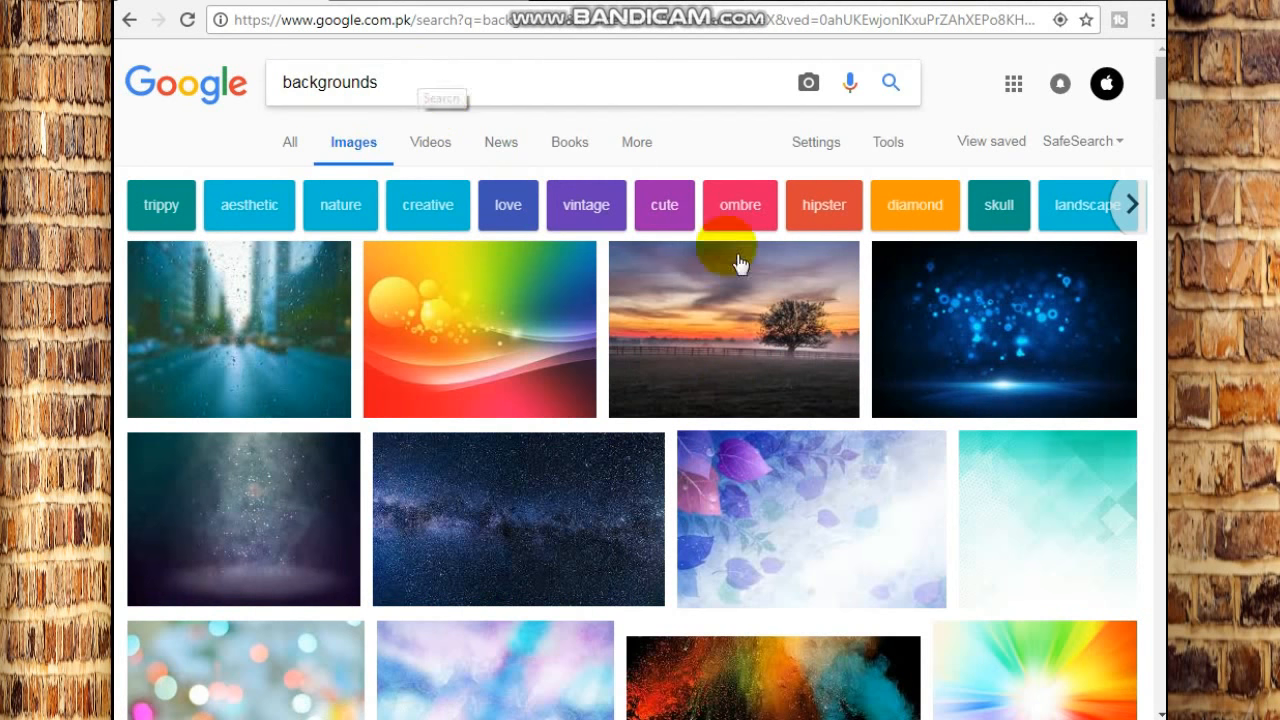
- Examine the image search results for "backgrounds" to find a suitable thumbnail background
left_click_drag(446, 83, 386, 86)
left_click(386, 86)
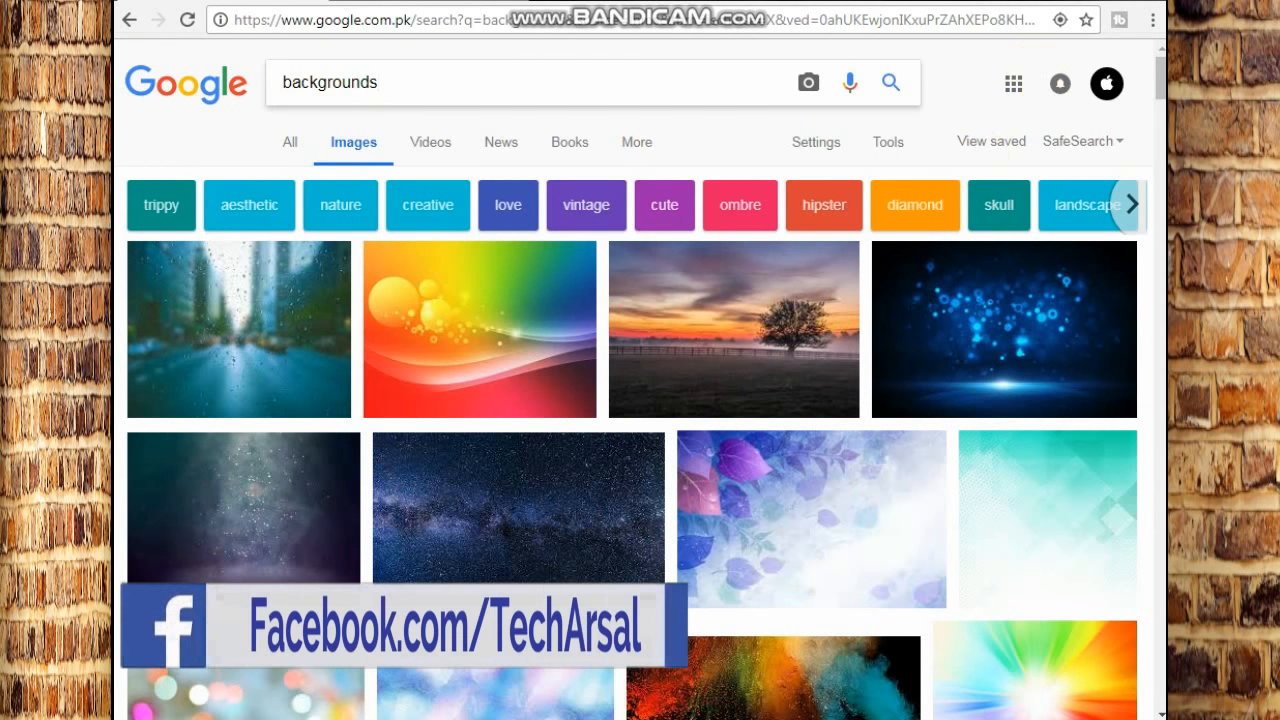
scroll(1145, 72, "down", 3)
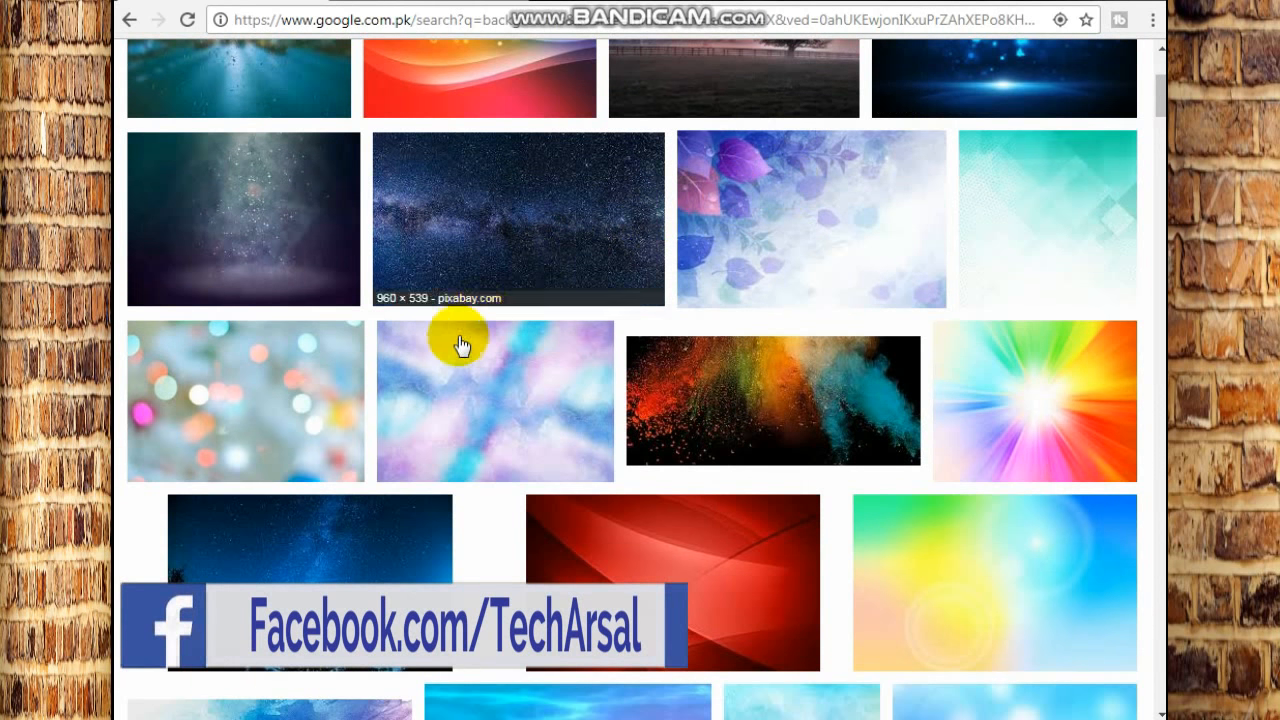
scroll(461, 345, "down", 3)
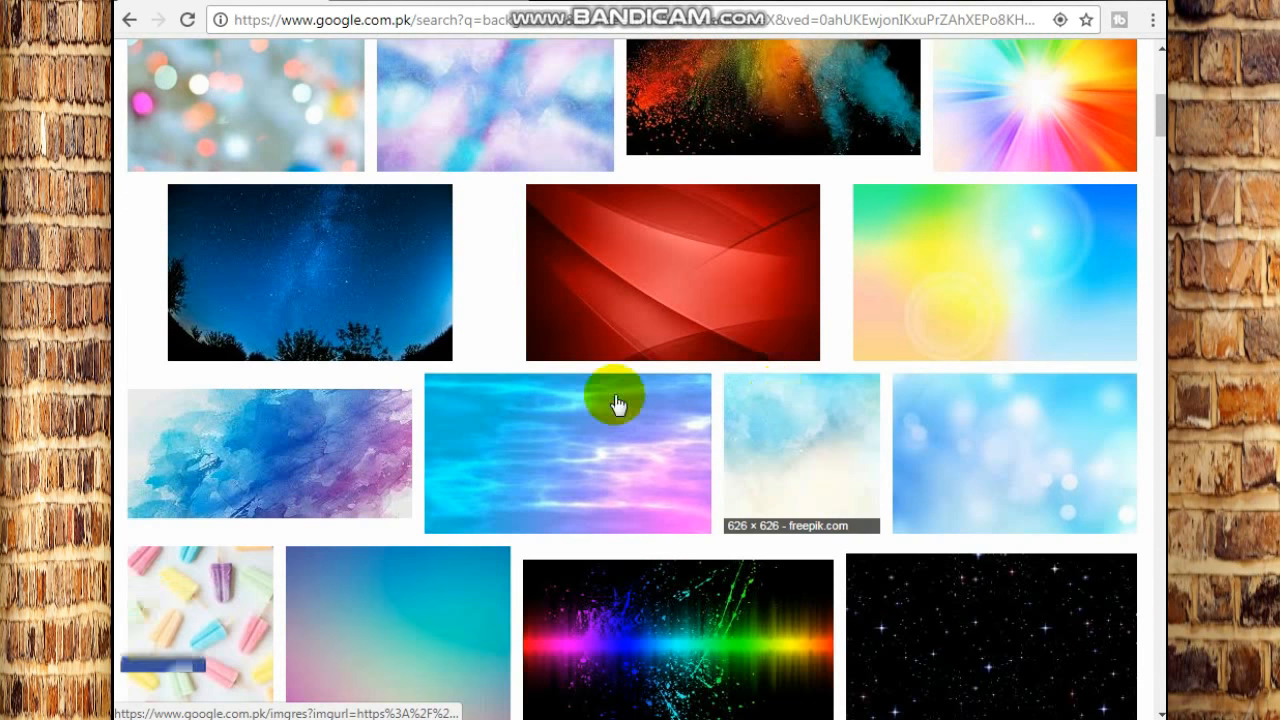
scroll(615, 403, "down", 5)
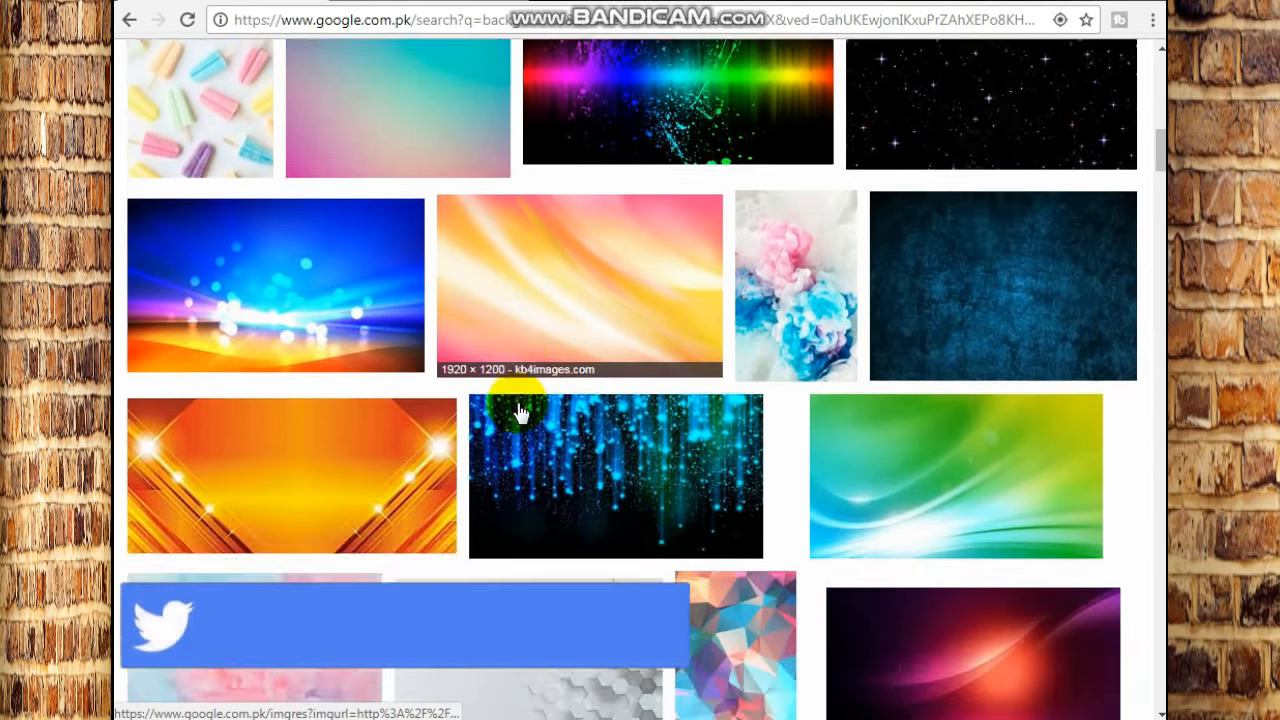
scroll(519, 413, "down", 8)
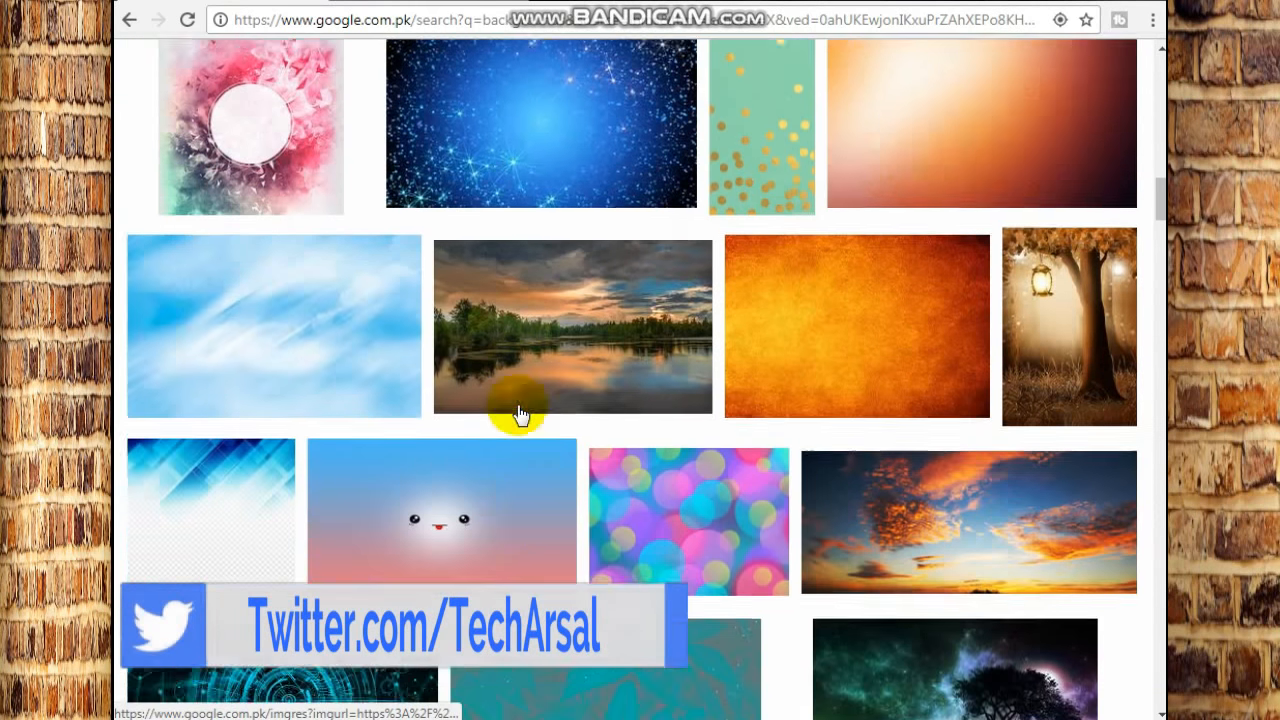
scroll(519, 413, "down", 1)
scroll(519, 414, "down", 4)
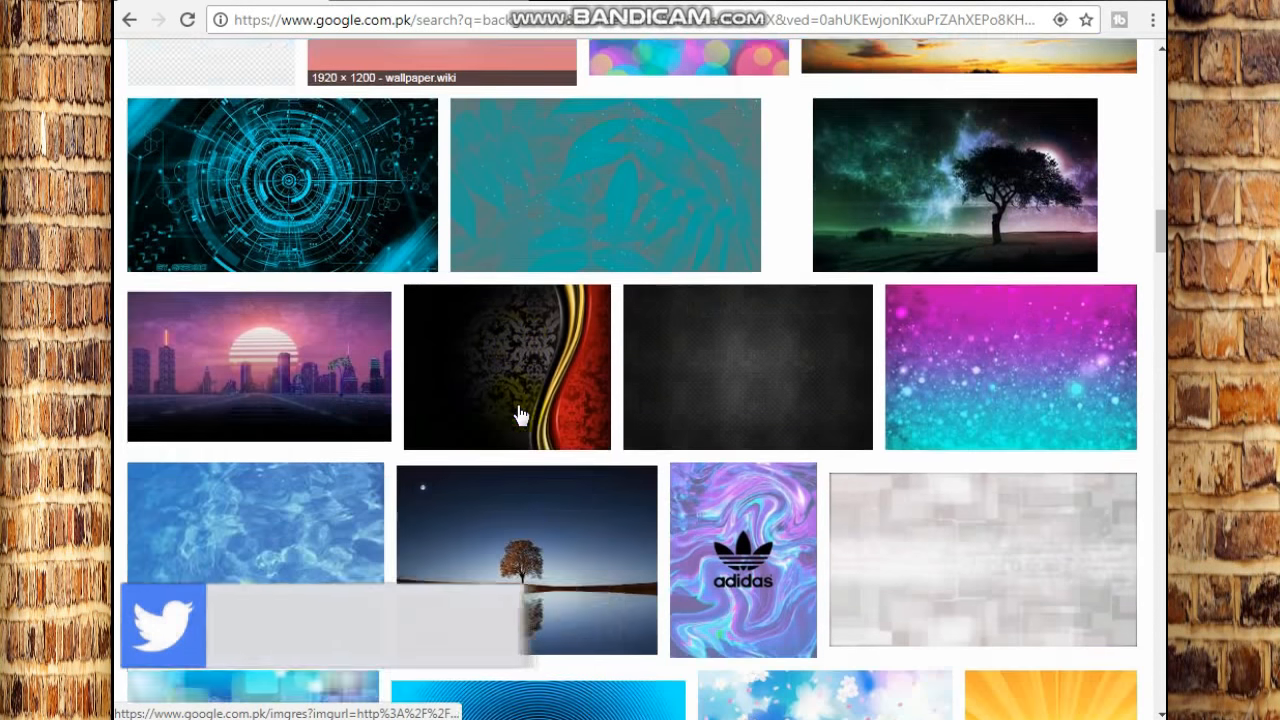
scroll(519, 414, "down", 8)
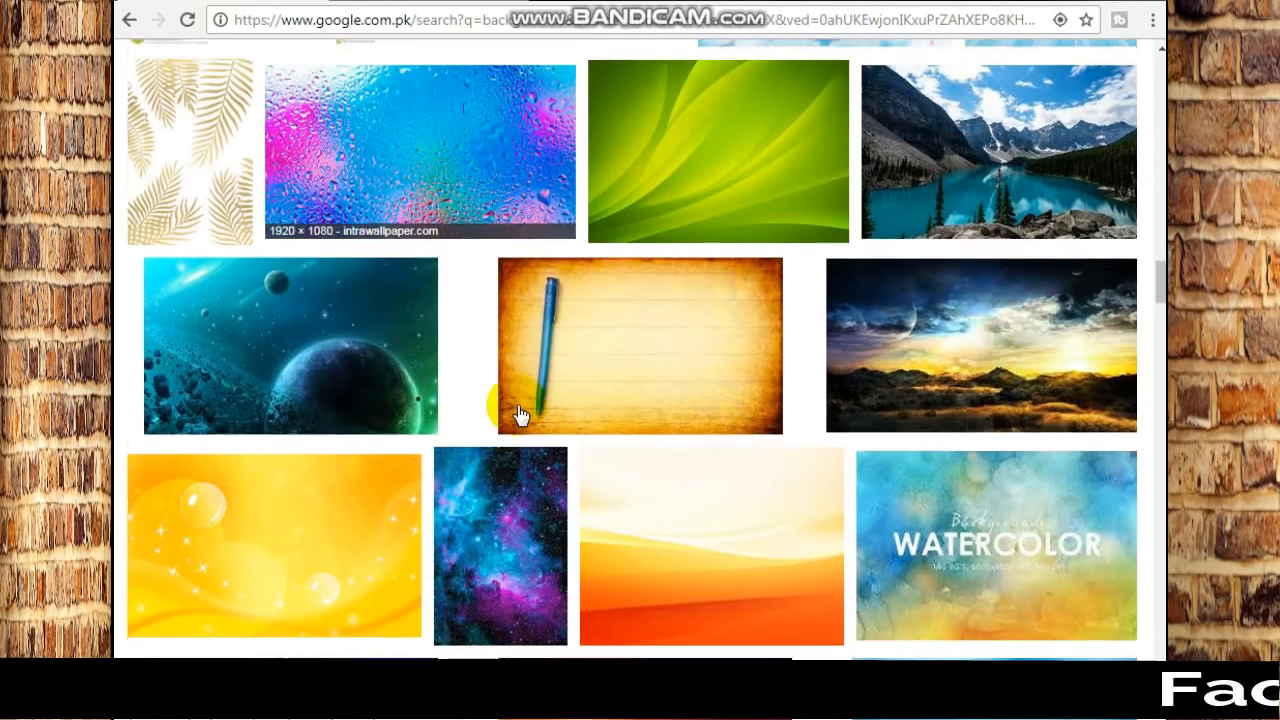
scroll(288, 448, "down", 7)
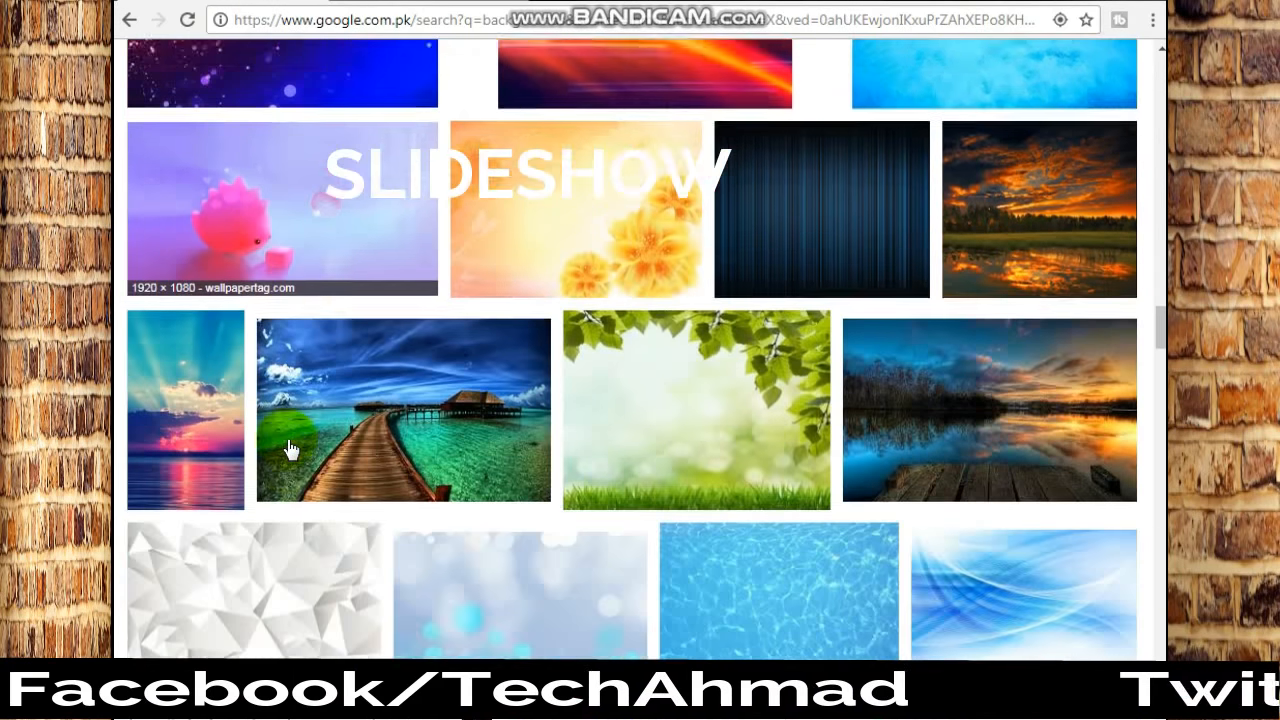
scroll(288, 448, "down", 2)
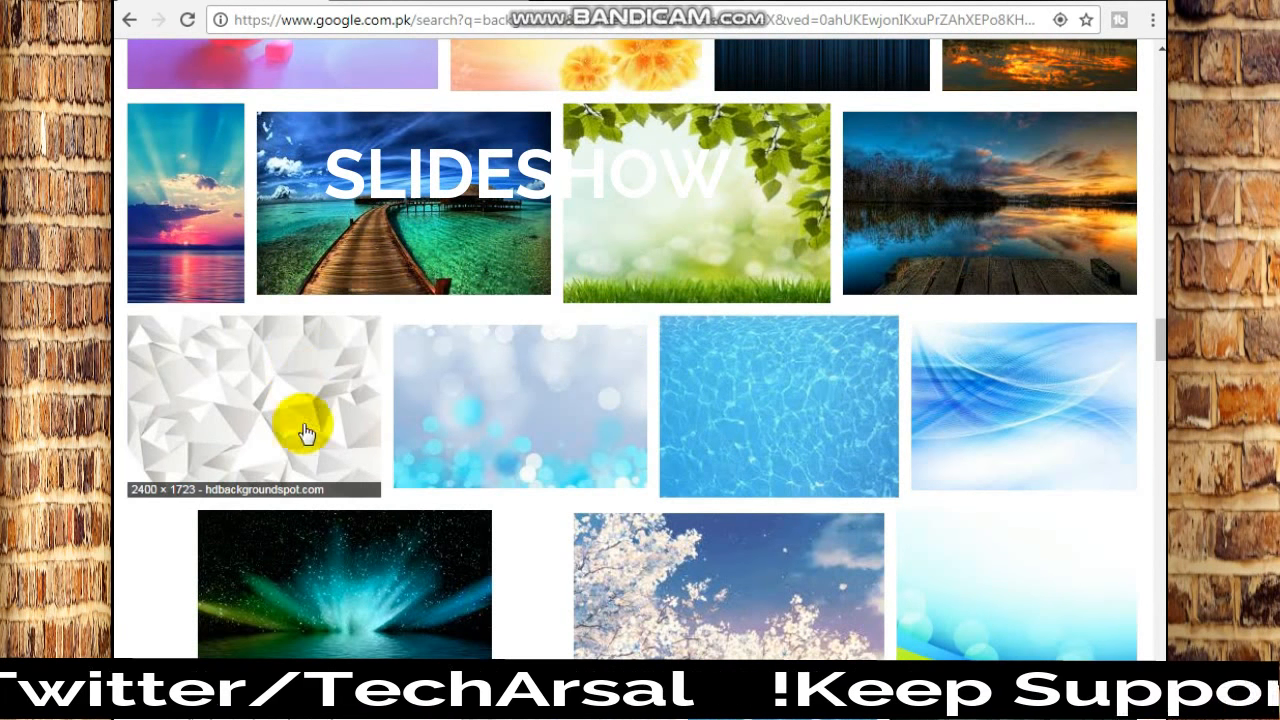
- Preview the wallpaper of the wooden boardwalk over turquoise water, and return to the start of the image results
left_click(340, 212)
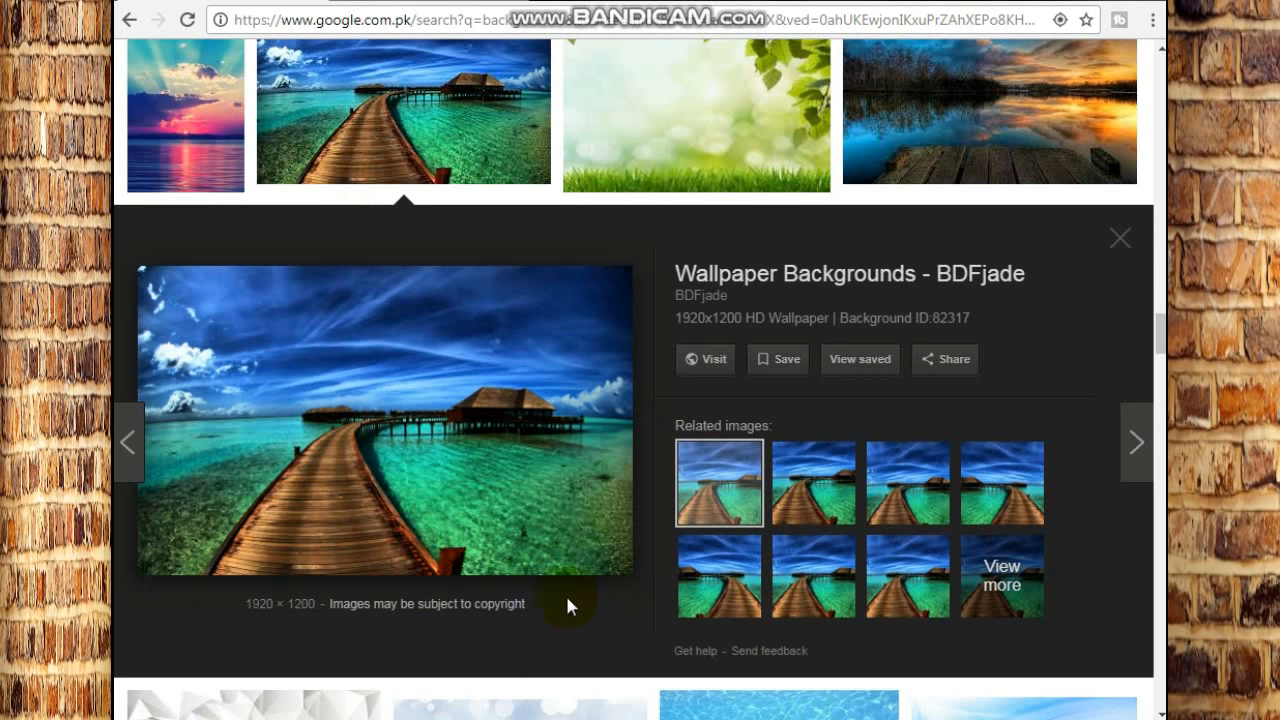
left_click(455, 447)
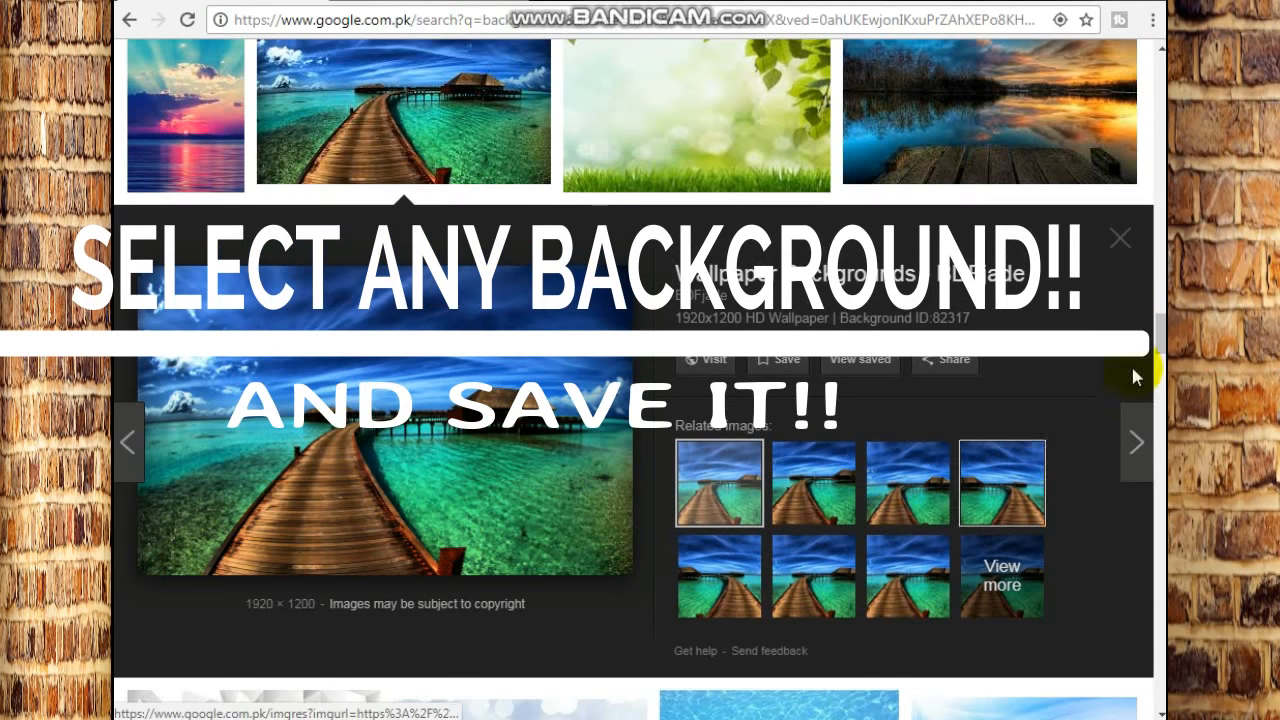
left_click(1128, 251)
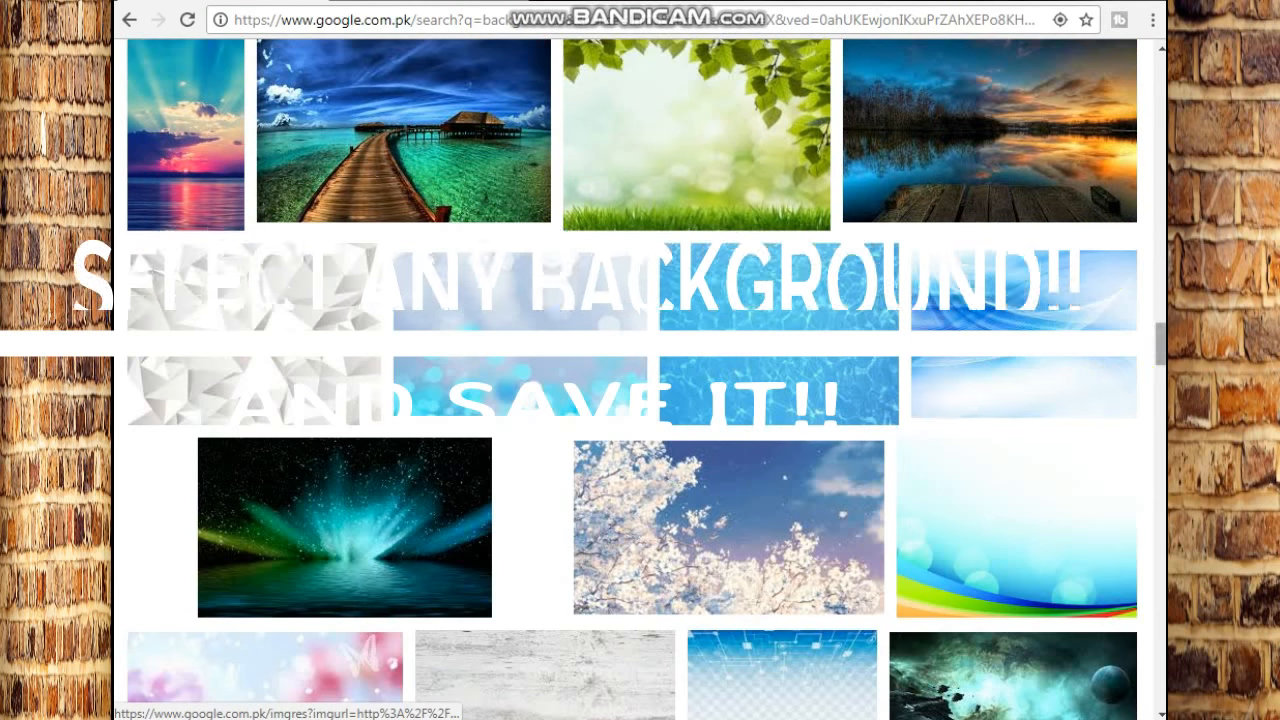
scroll(1100, 263, "up", 10)
scroll(638, 378, "up", 5)
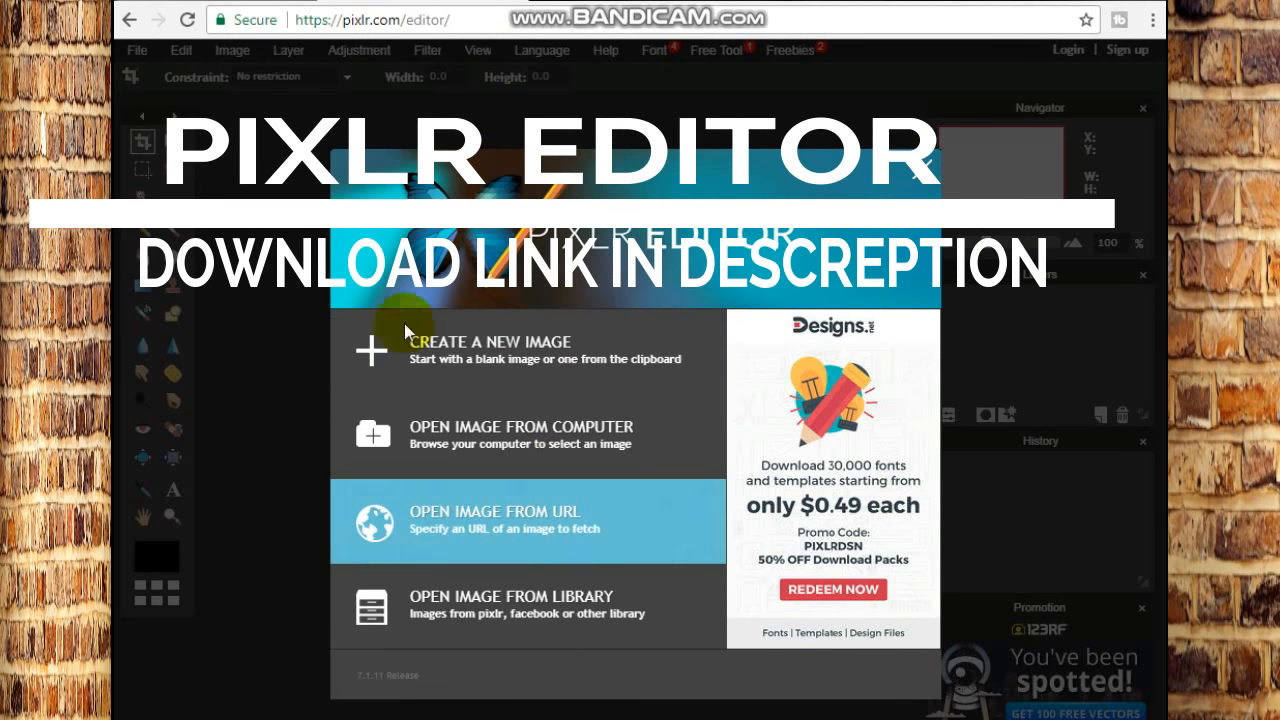
- In Pixlr Editor, create a new transparent image 1280 pixels wide and 720 pixels high
left_click(560, 347)
left_click(586, 400)
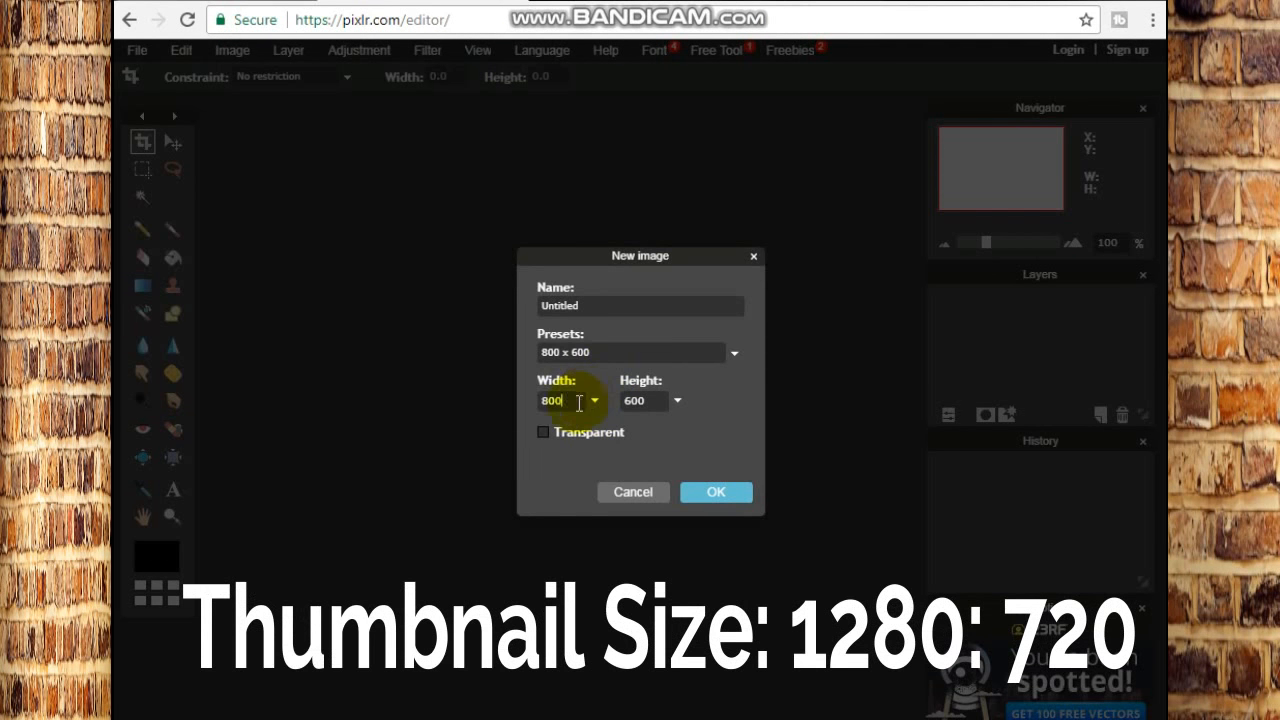
key("BackSpace")
key("BackSpace")
key("BackSpace")
type("12")
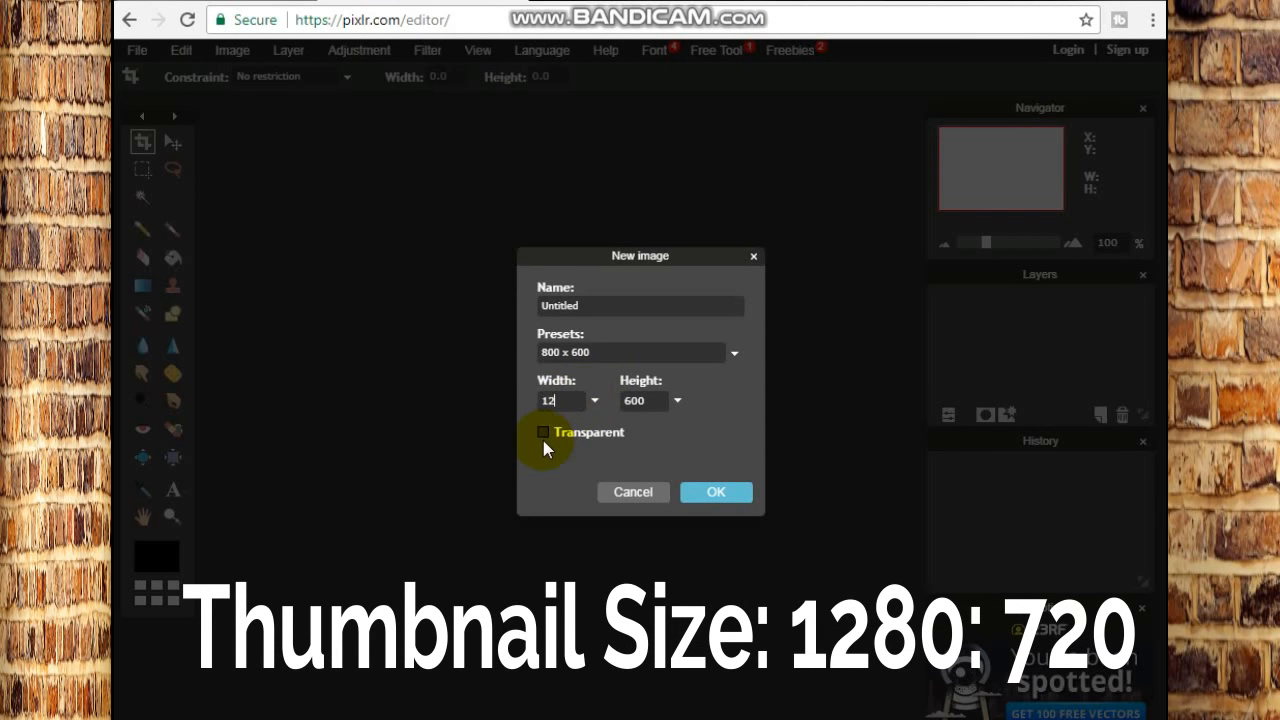
type("80")
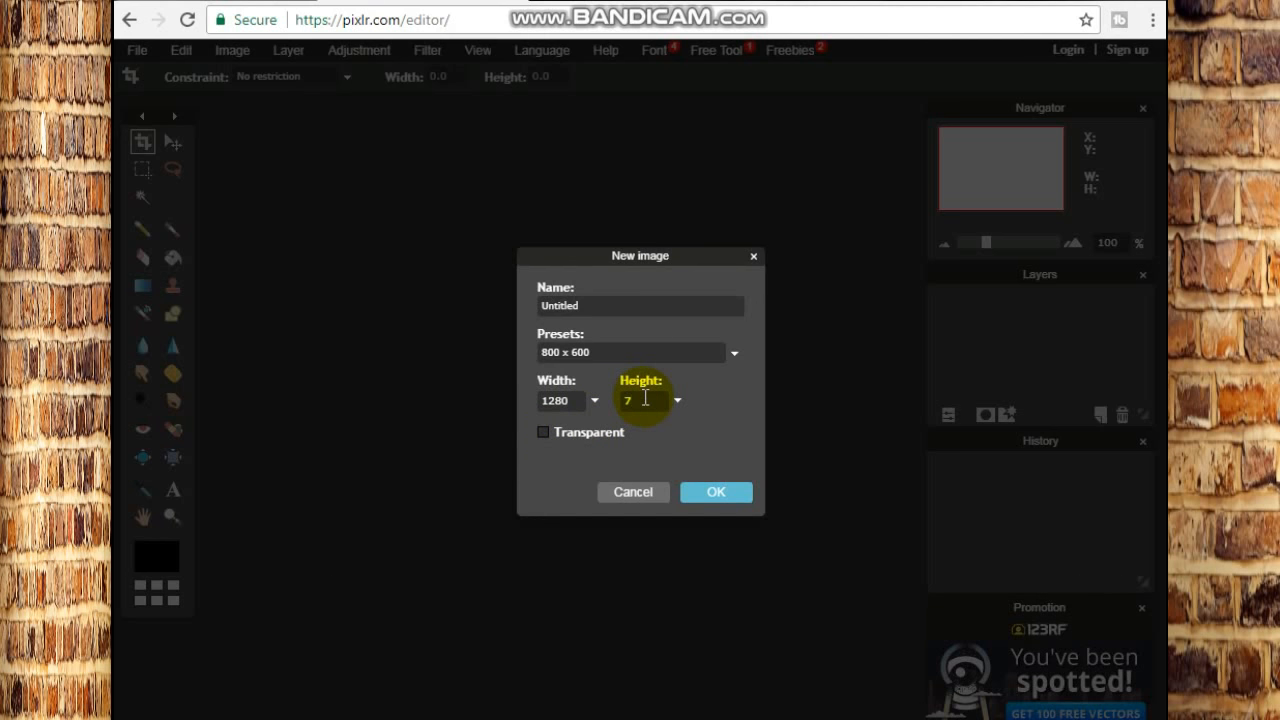
left_click(543, 432)
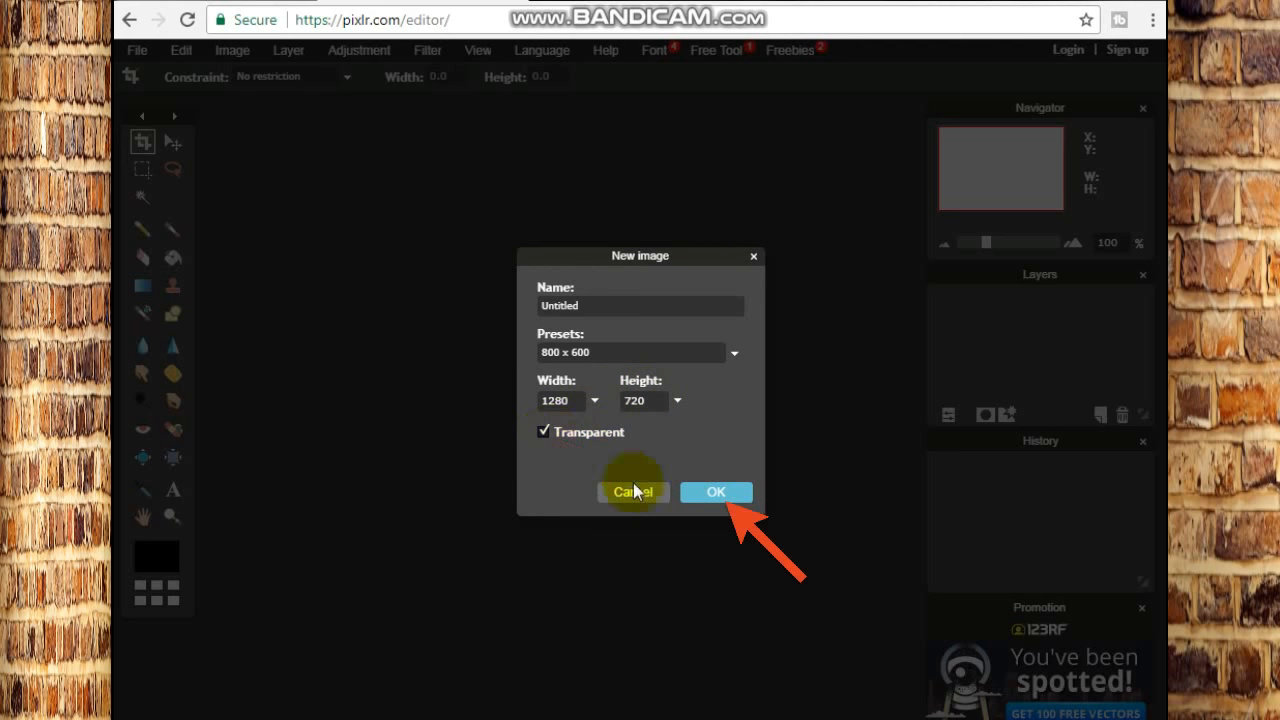
left_click(712, 495)
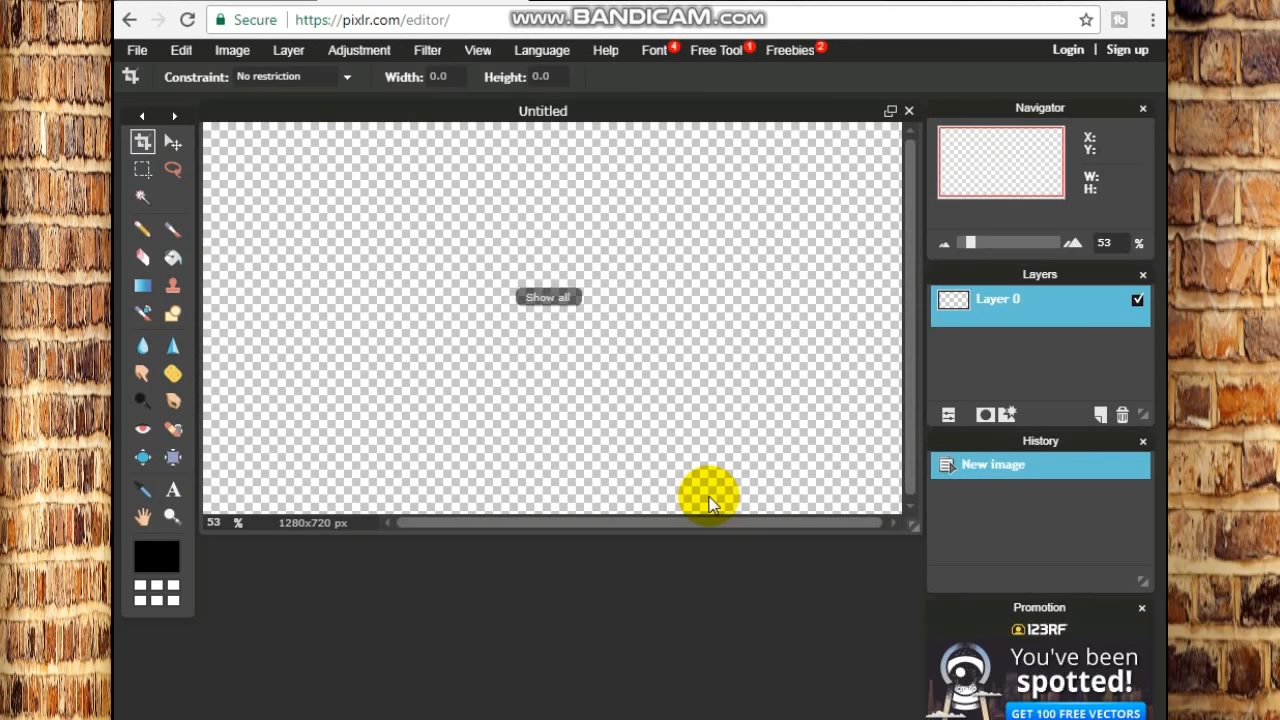
- Add the boardwalk picture "images" from the Desktop to the canvas as a new layer
left_click(287, 52)
left_click(320, 136)
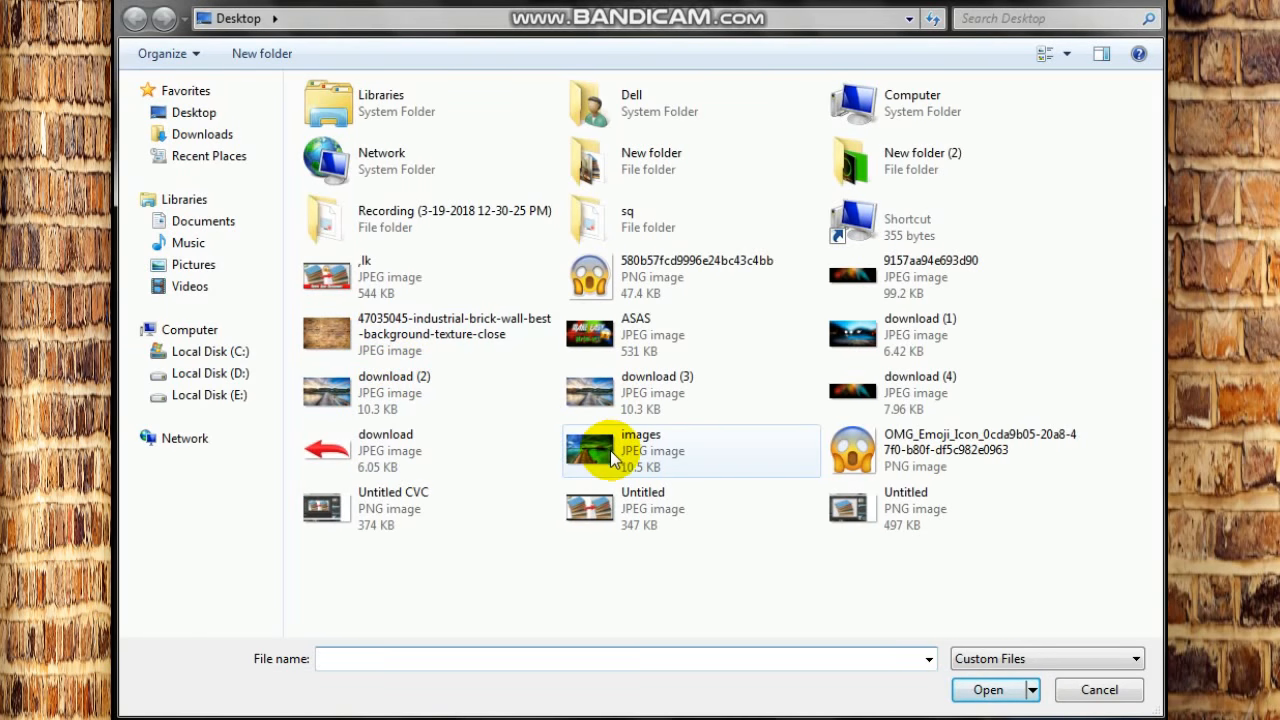
double_click(610, 450)
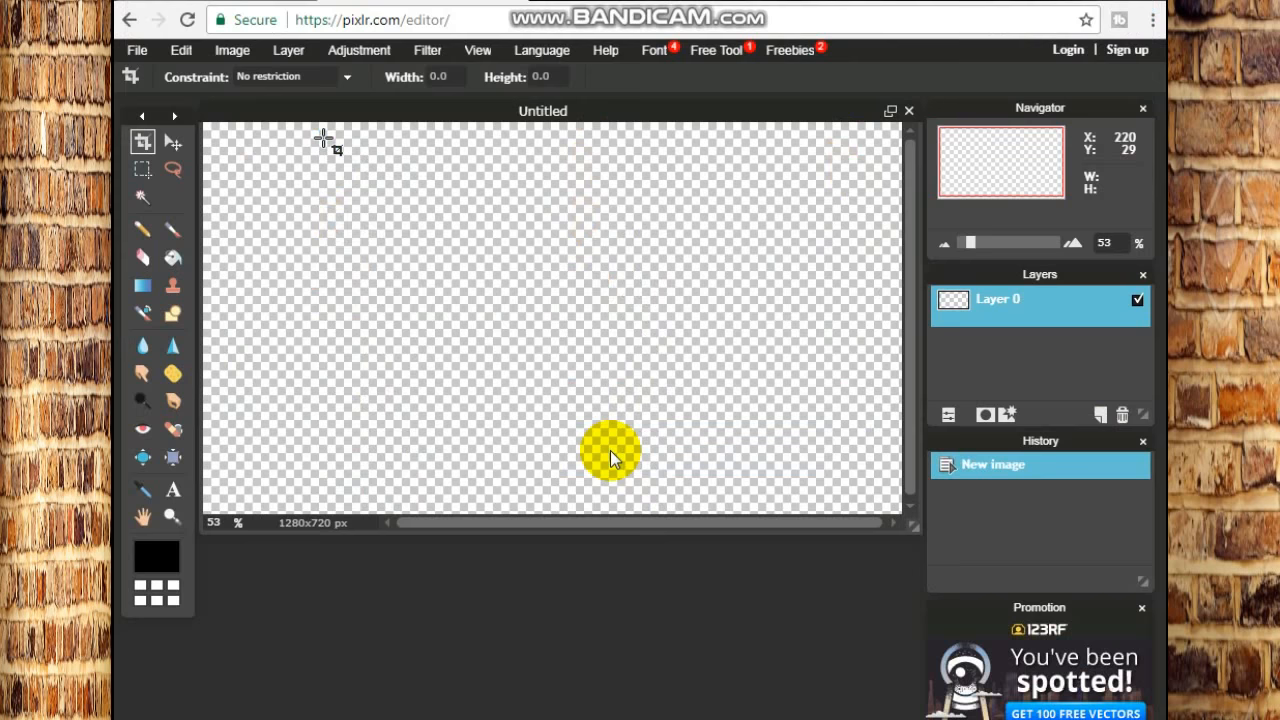
- Enlarge the boardwalk layer with Free transform until it covers the whole canvas, and apply the change
left_click(180, 50)
left_click(254, 201)
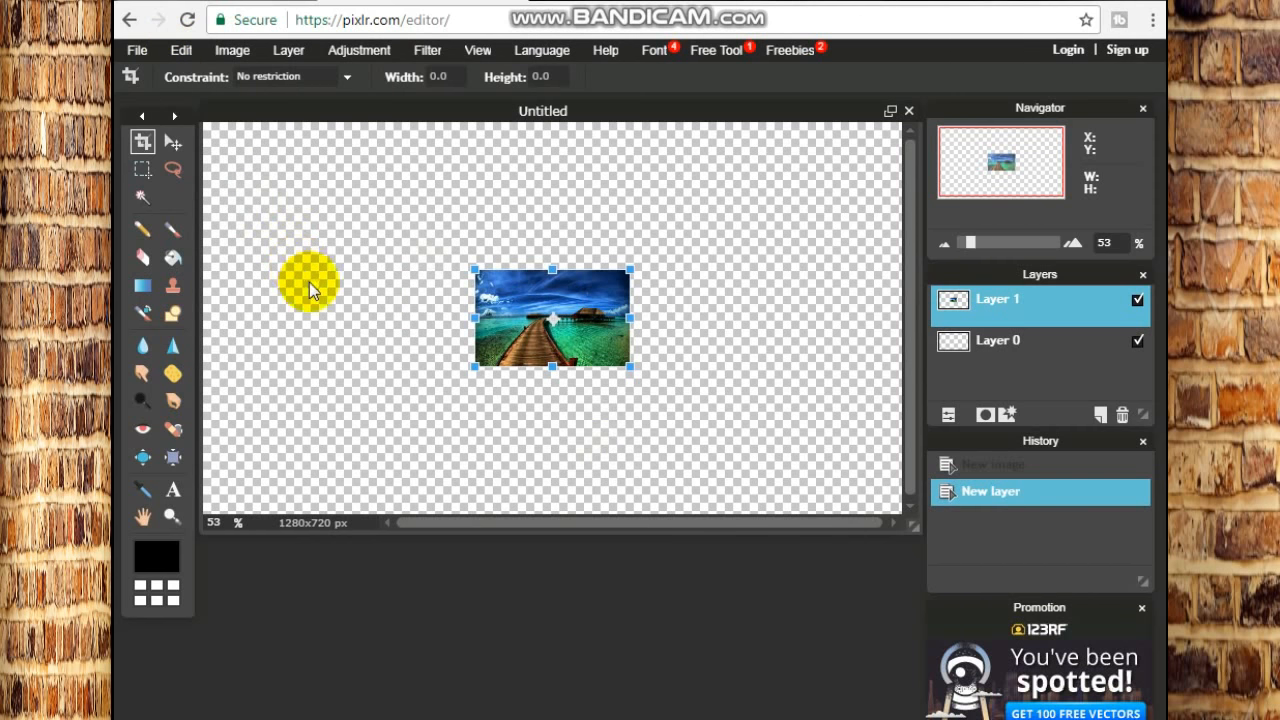
left_click_drag(636, 376, 913, 601)
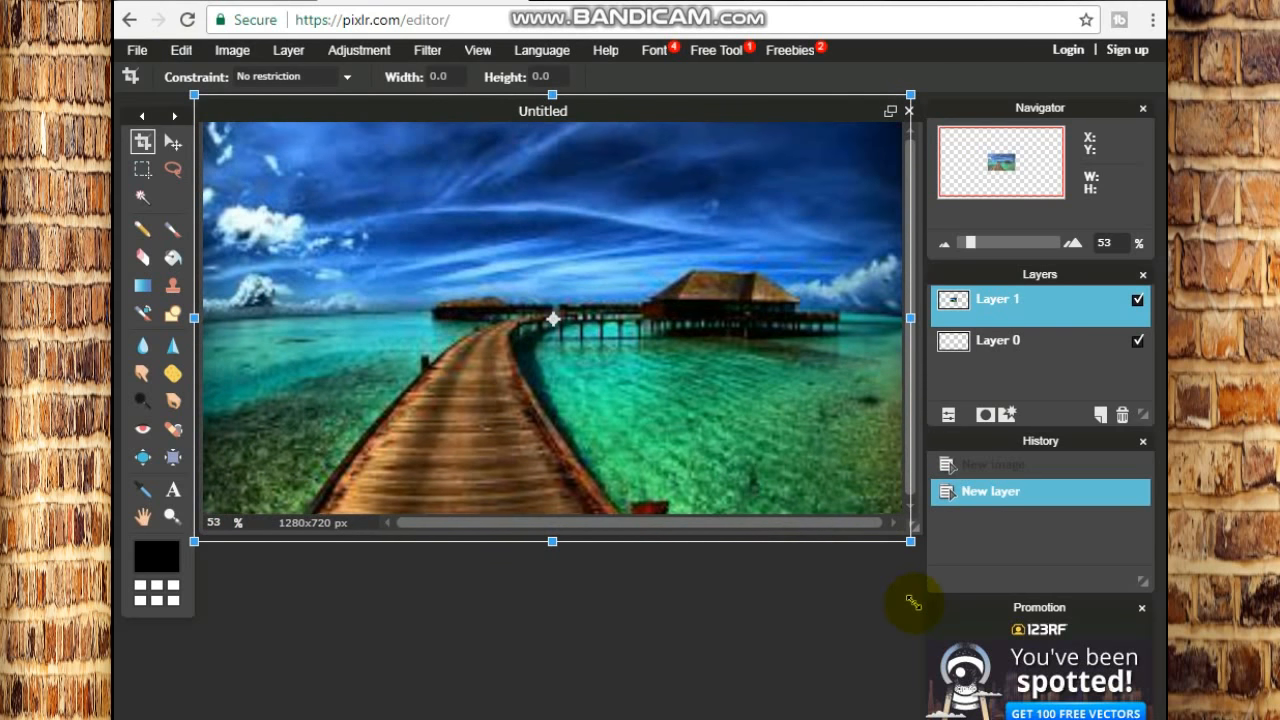
left_click(808, 625)
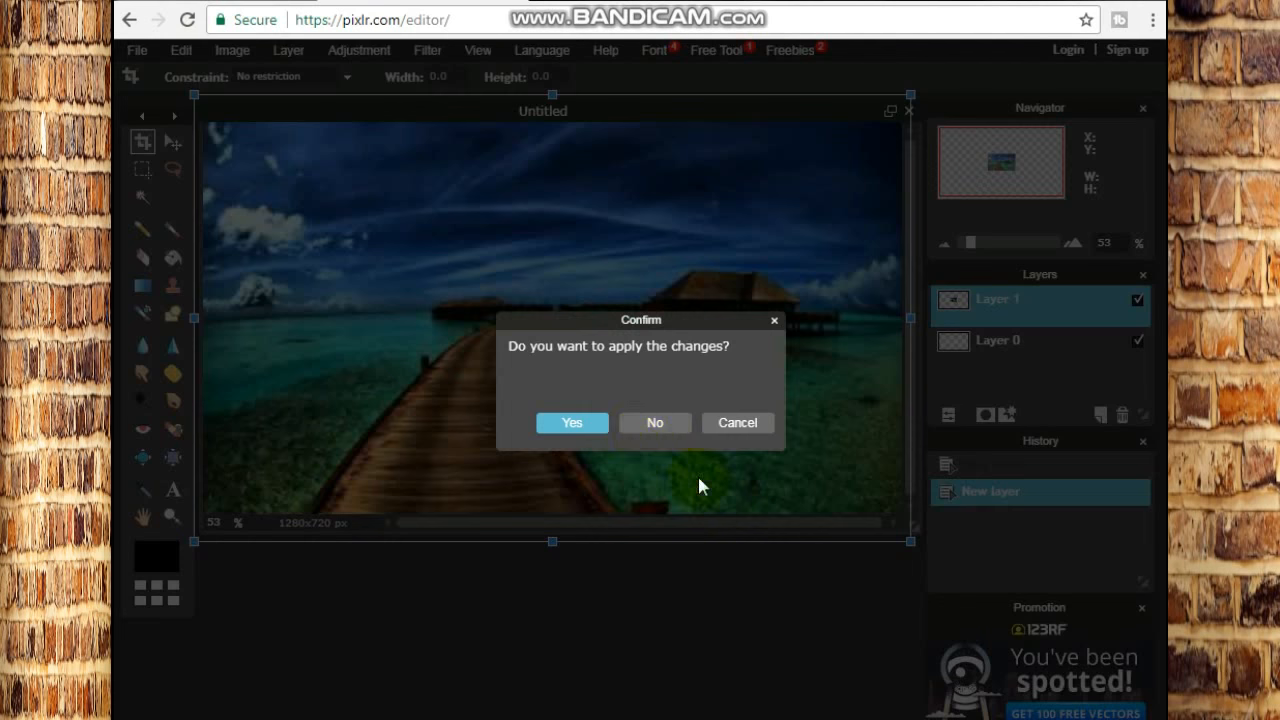
left_click(598, 432)
- Apply a Box blur with an amount of 51 to the boardwalk layer
left_click(429, 49)
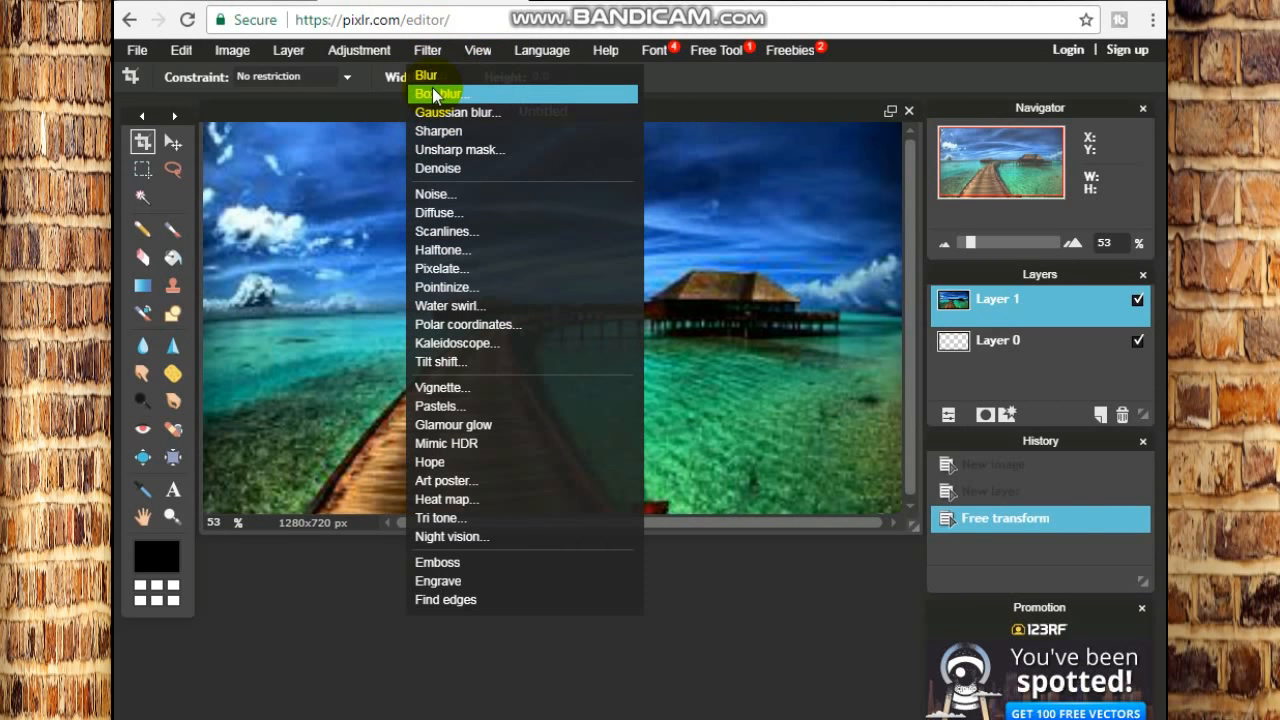
left_click(435, 95)
left_click_drag(631, 267, 613, 402)
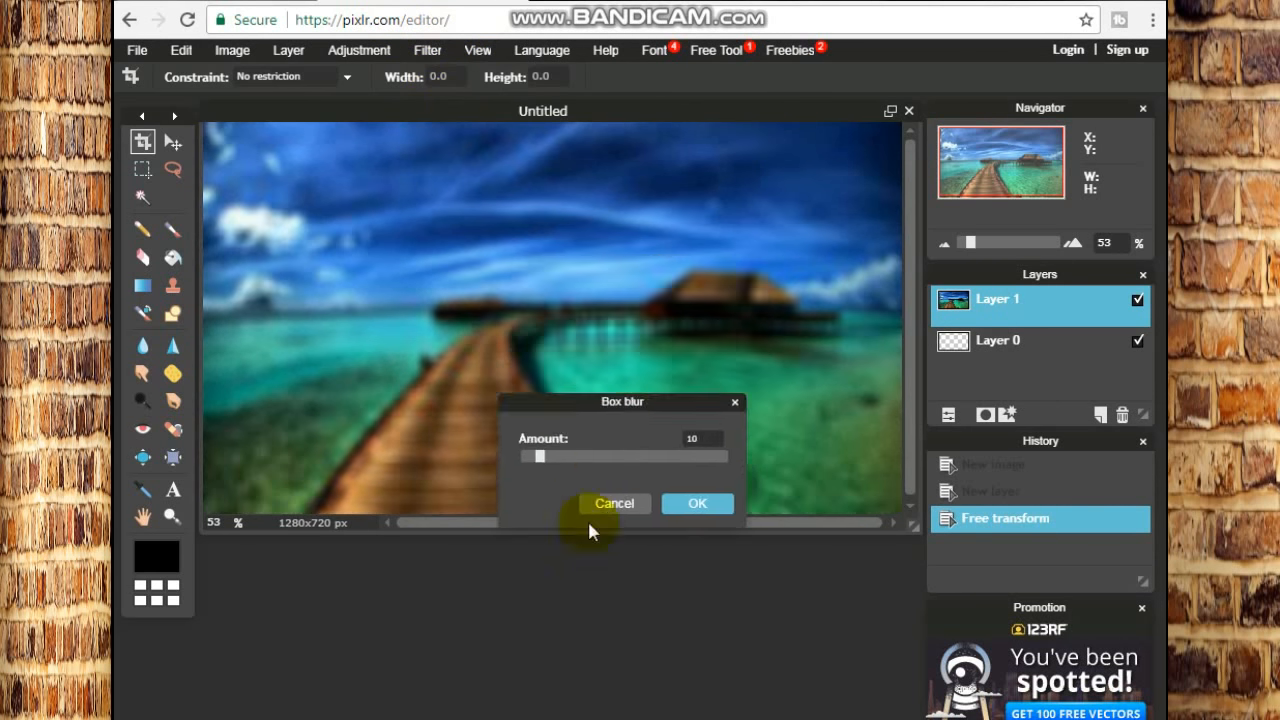
left_click_drag(588, 531, 533, 640)
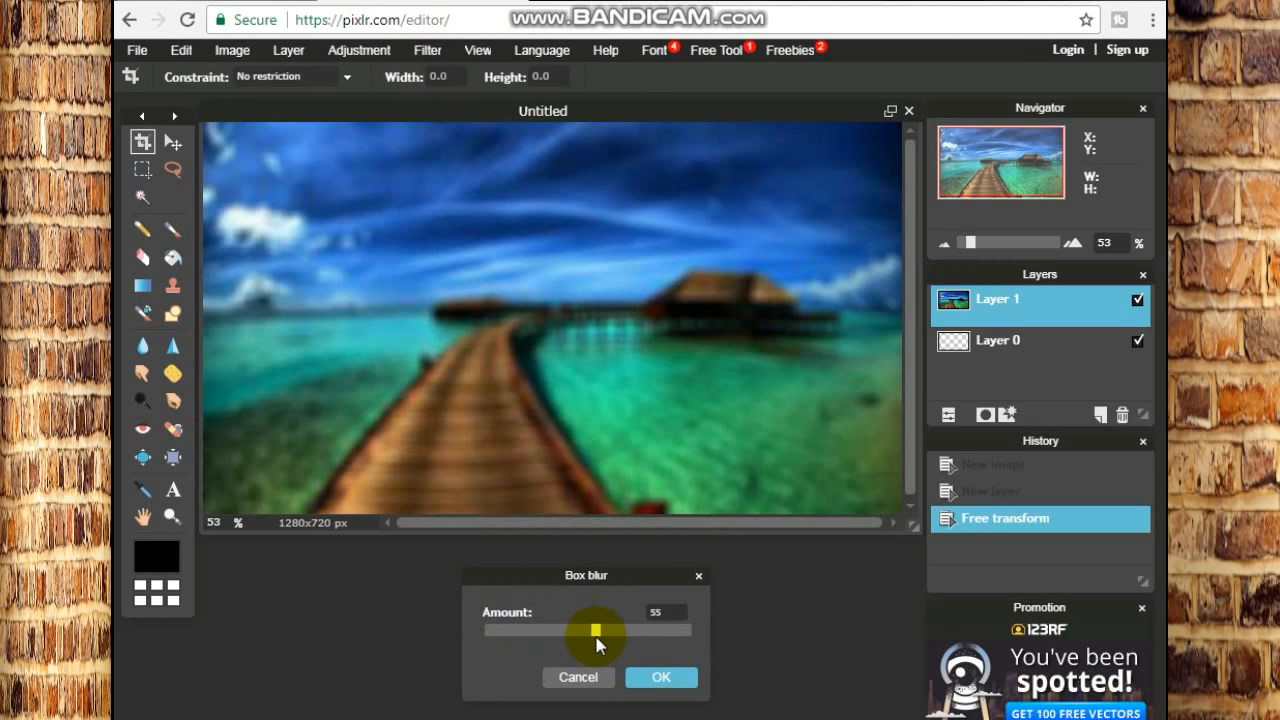
left_click_drag(595, 633, 588, 636)
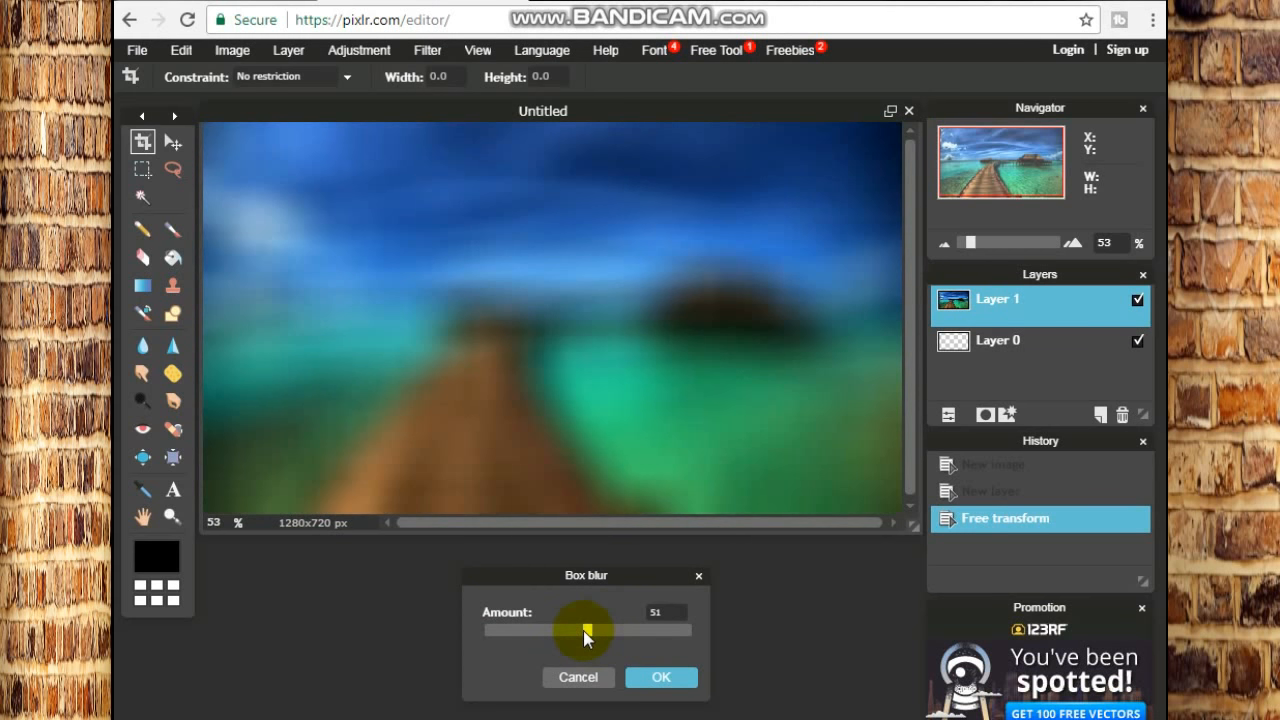
left_click(663, 679)
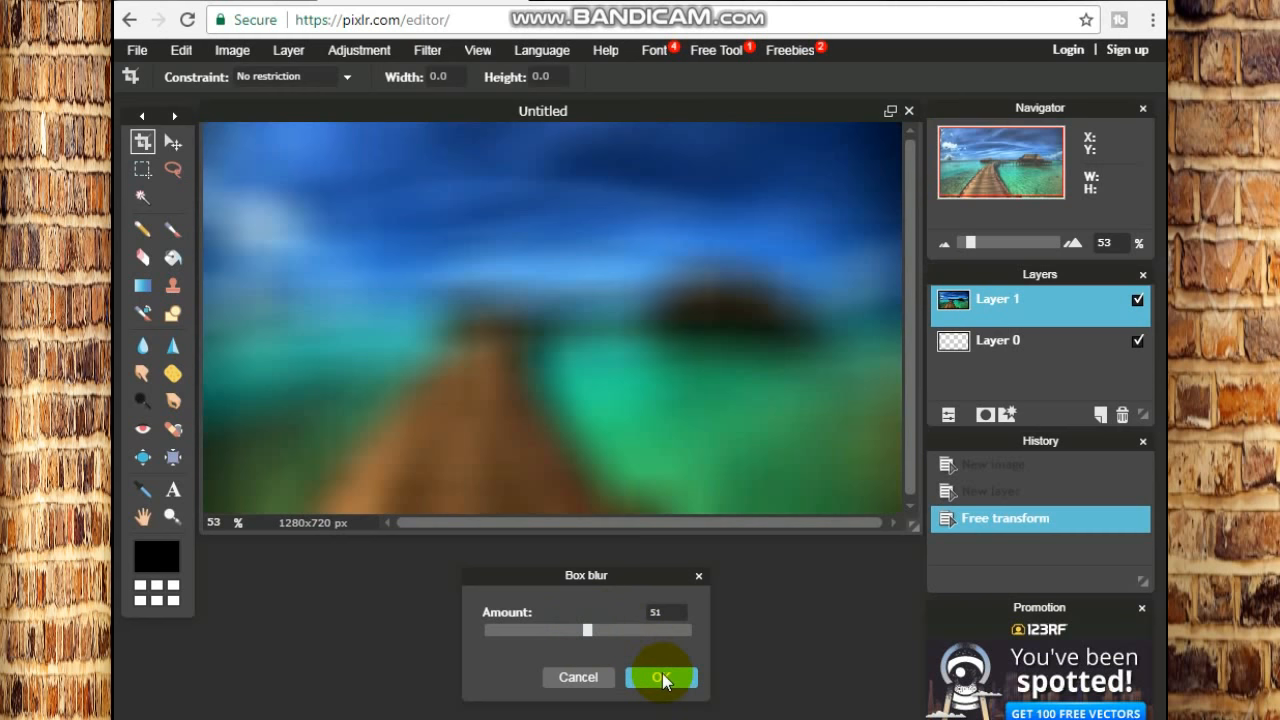
left_click(663, 679)
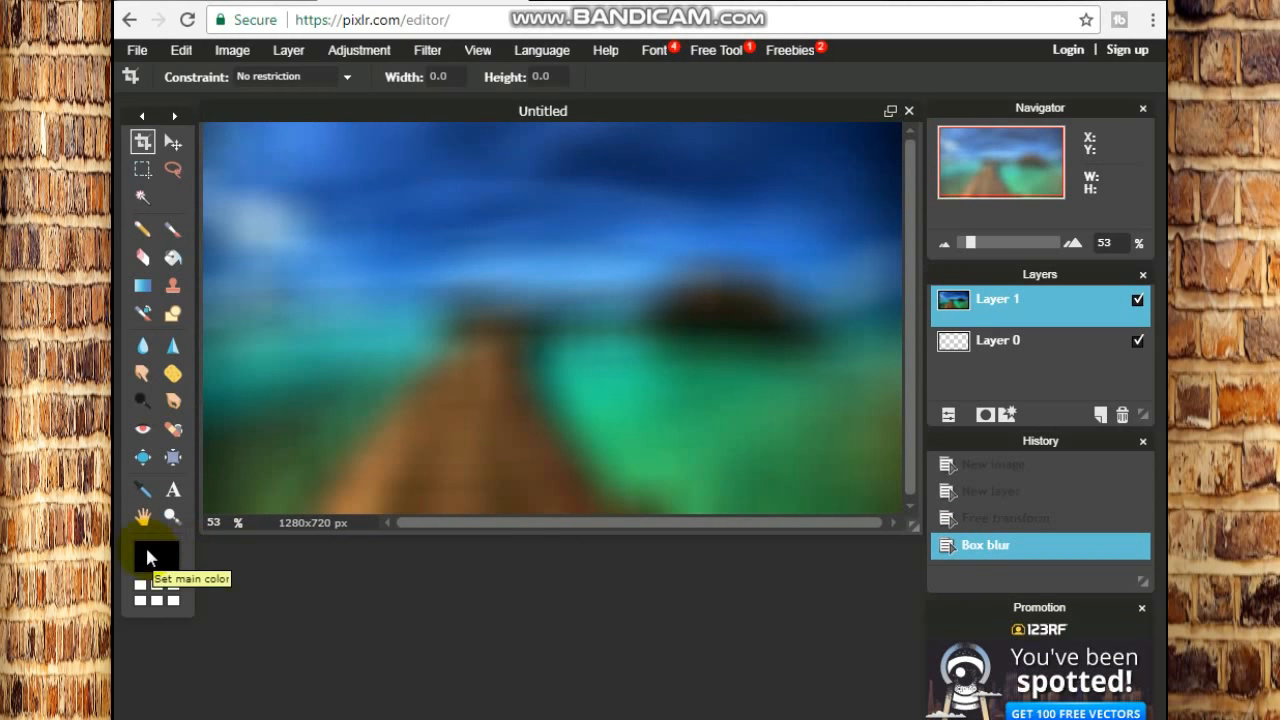
- Set the main color to the muted green 497545, sampled from the blurred background
left_click(147, 557)
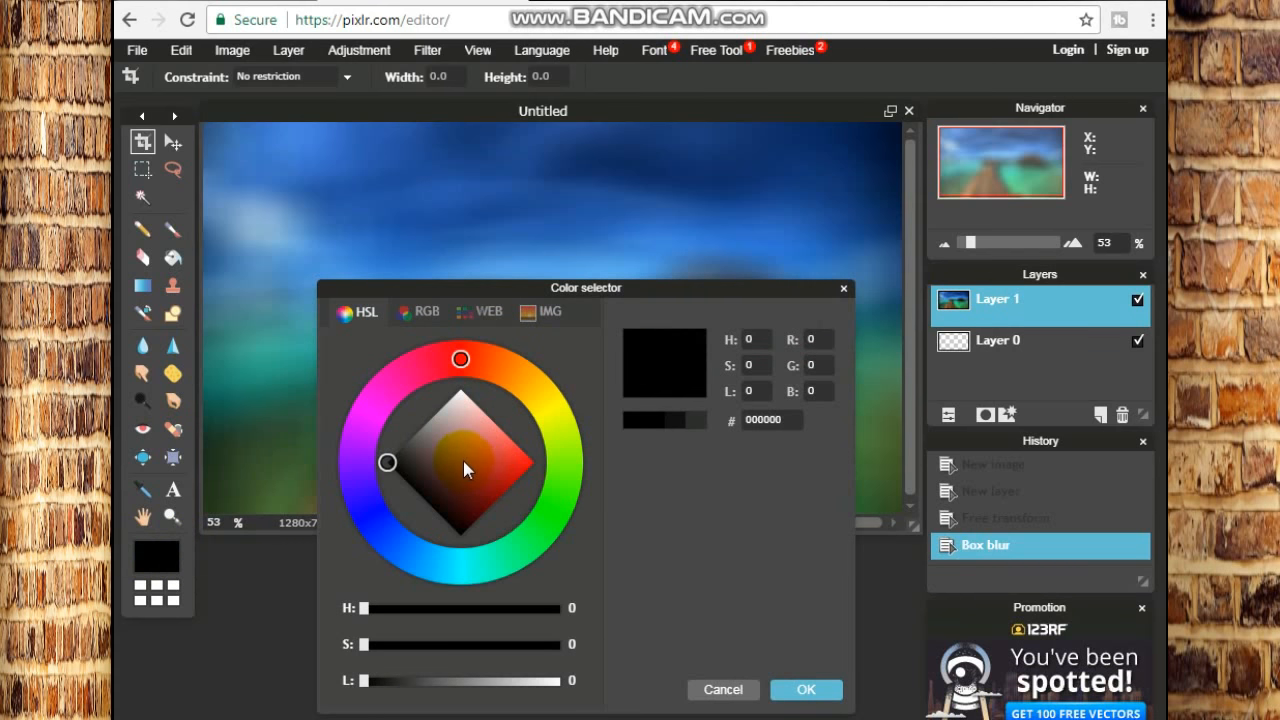
mouse_move(463, 461)
left_mouse_down()
mouse_move(491, 497)
mouse_move(552, 468)
mouse_move(545, 460)
mouse_move(573, 491)
mouse_move(587, 486)
left_mouse_up()
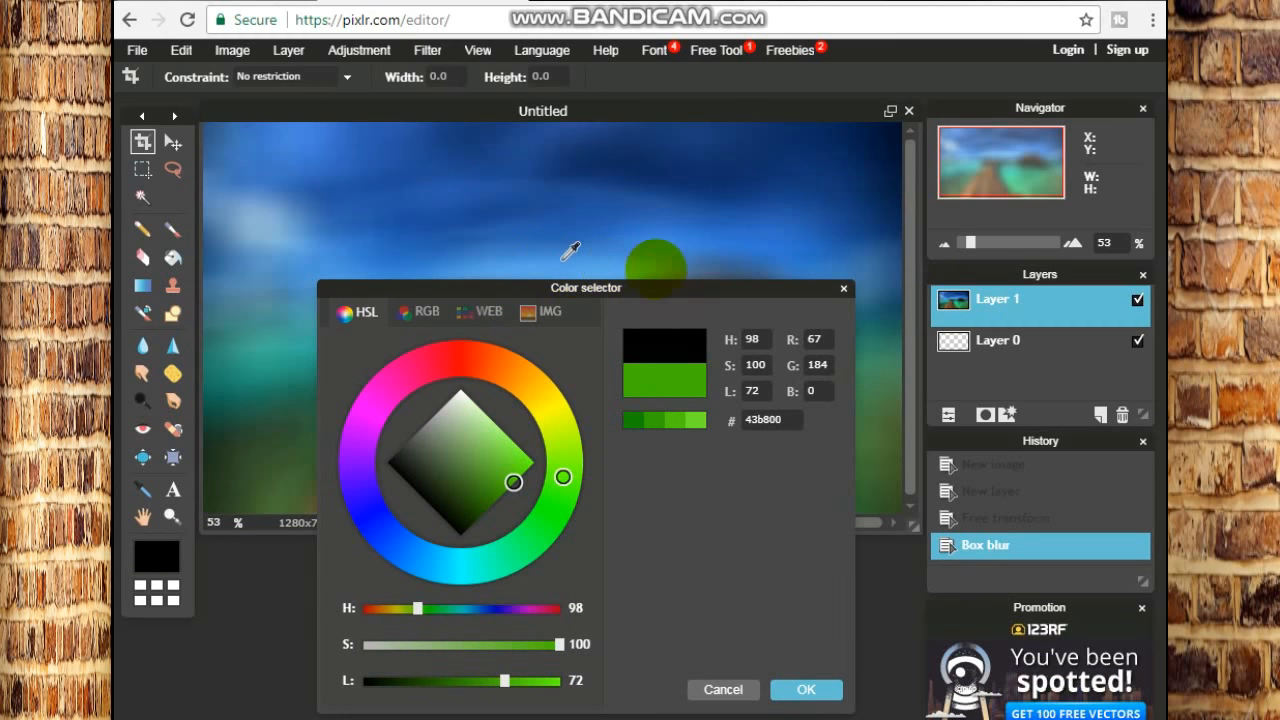
left_click(876, 406)
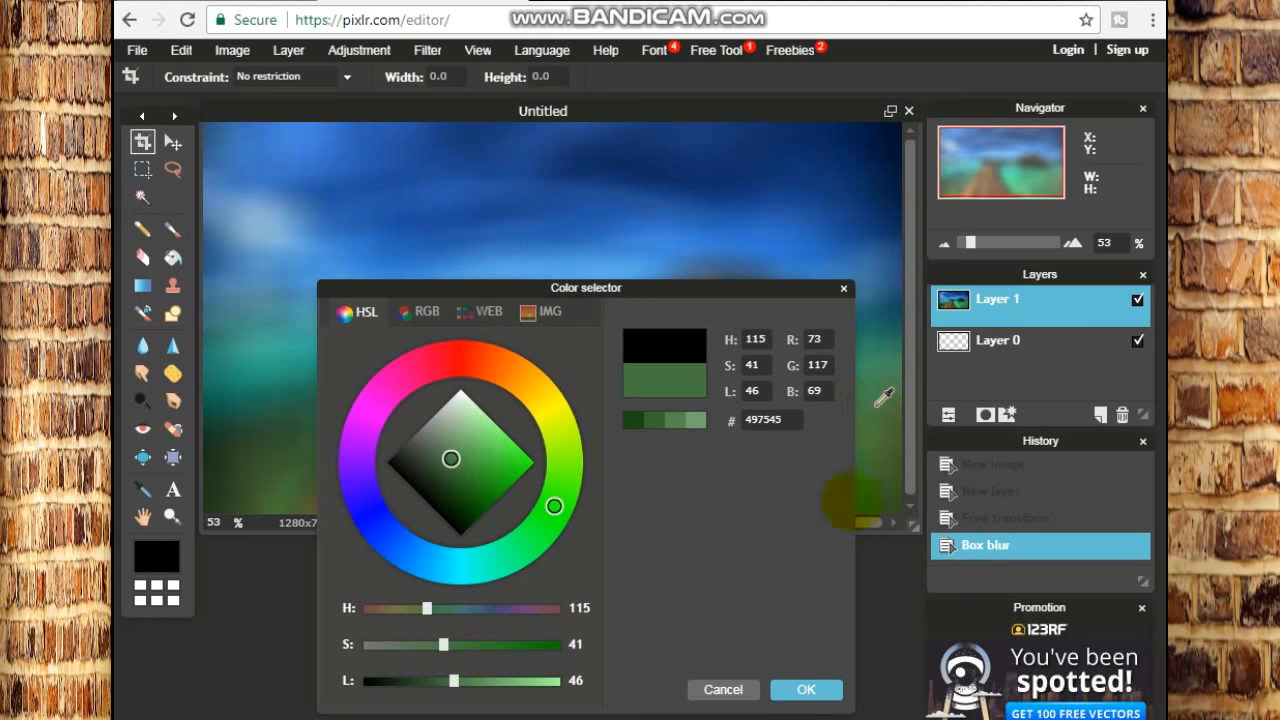
left_click(808, 690)
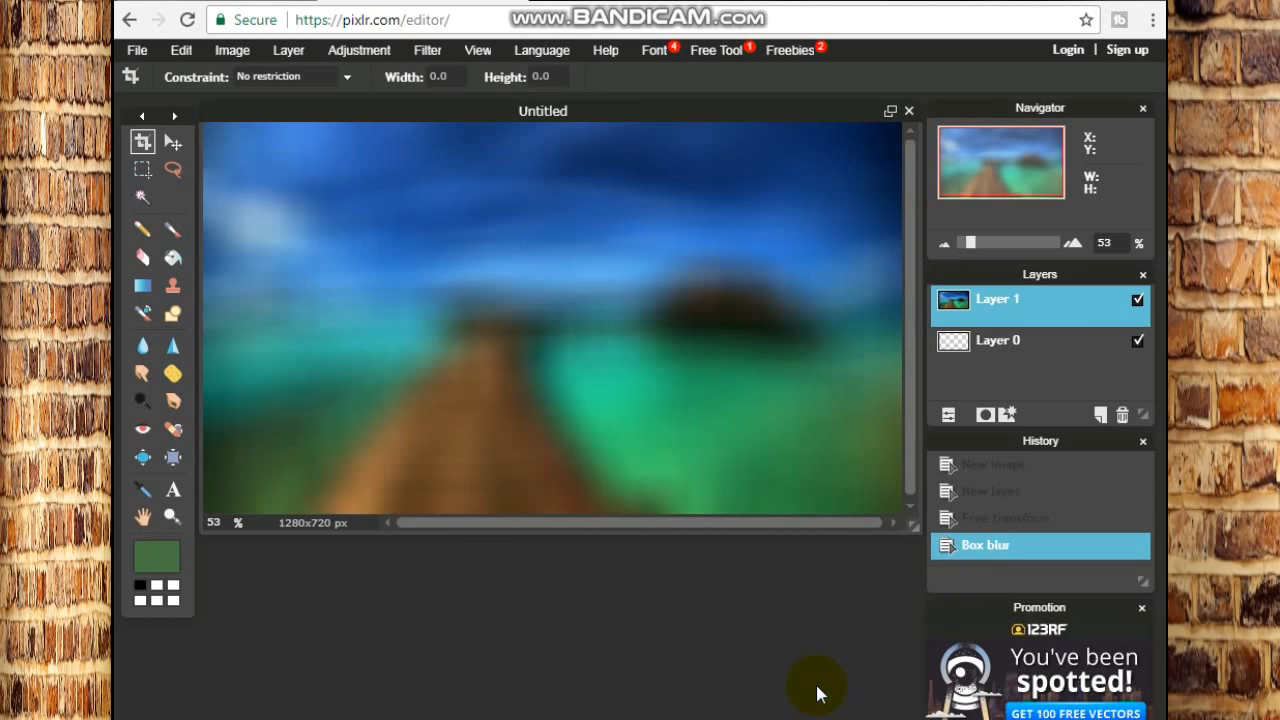
- Set up the Drawing tool with fill color 487543, sampled from the blurred background, and a border size of 21
left_click(172, 313)
left_click(852, 77)
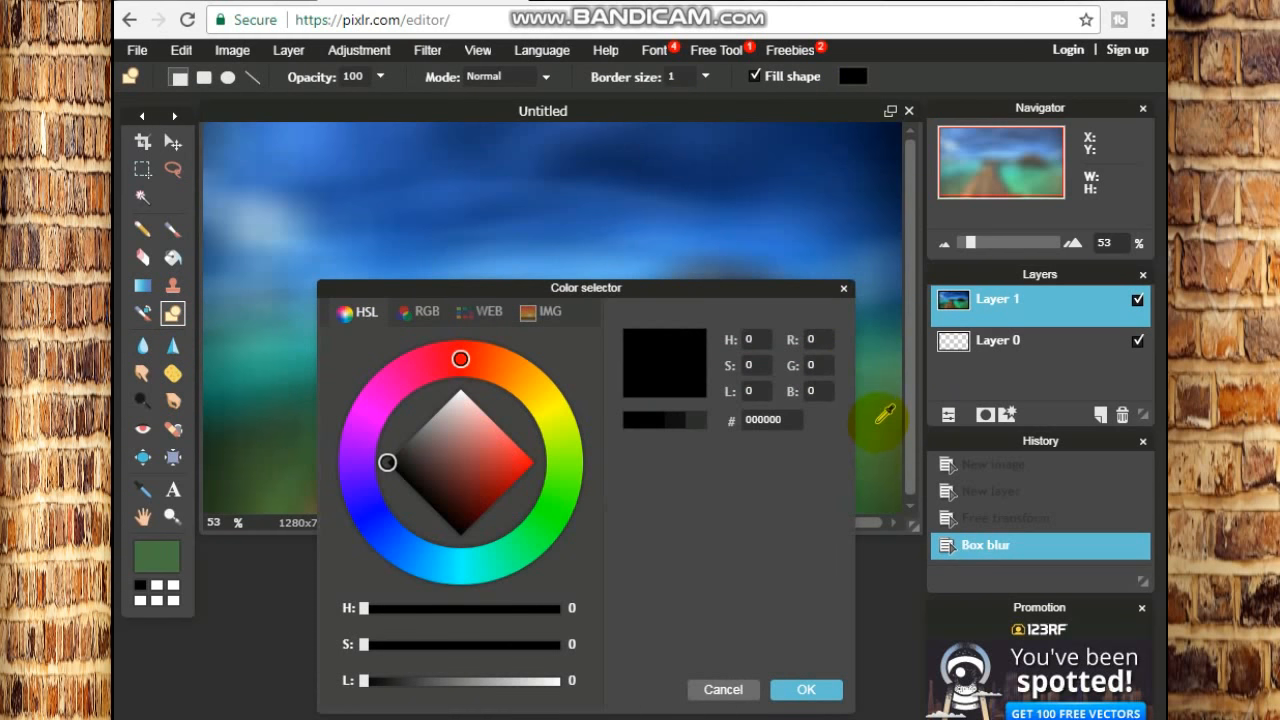
left_click(873, 414)
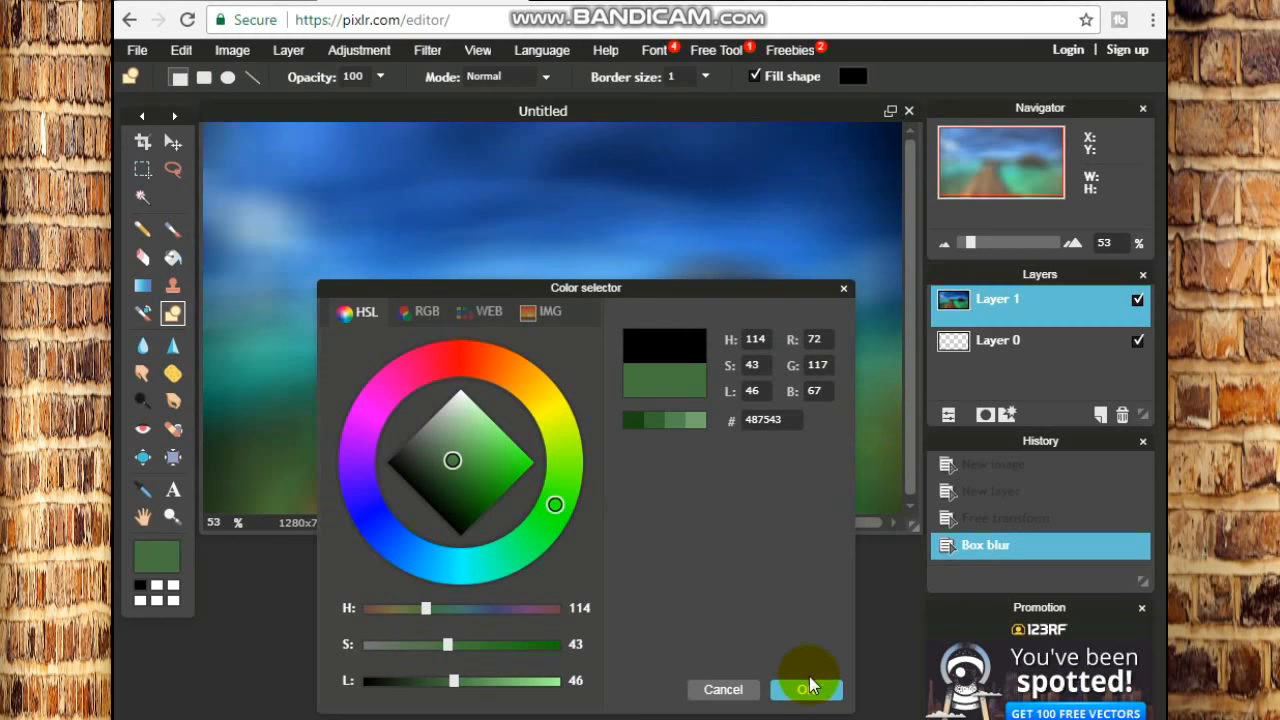
left_click(818, 702)
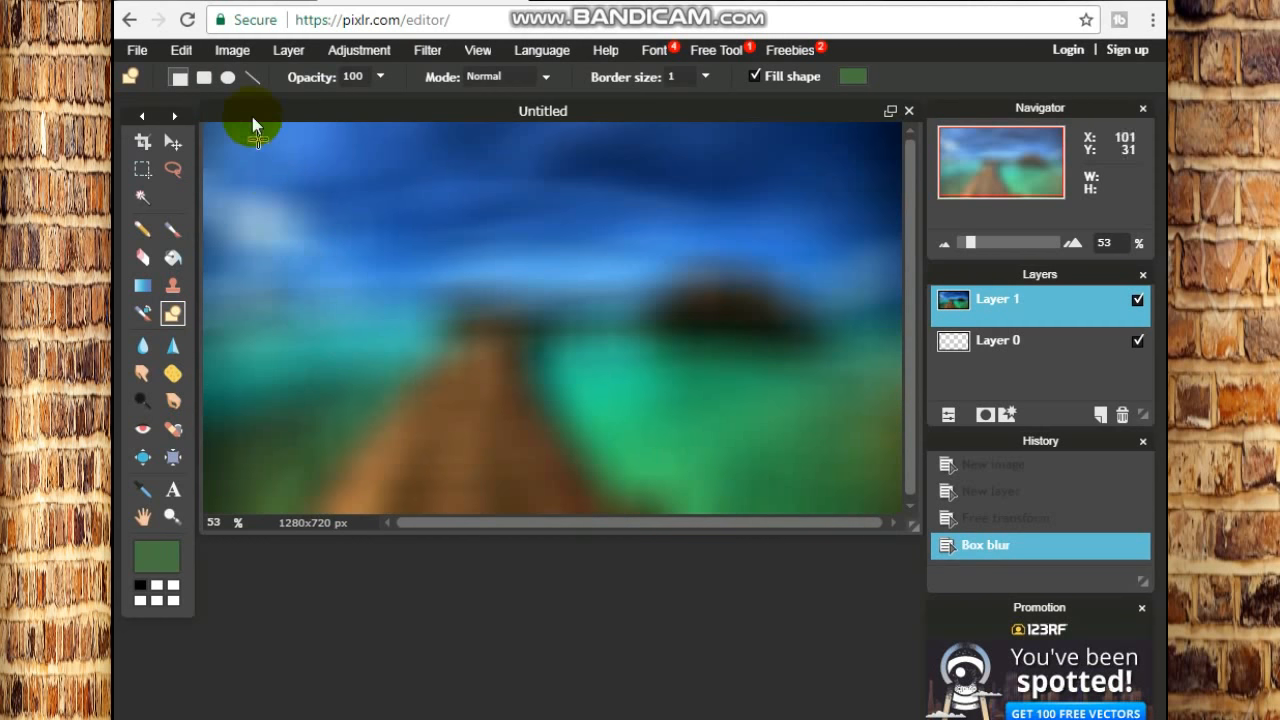
left_click(705, 77)
left_click_drag(636, 101, 700, 111)
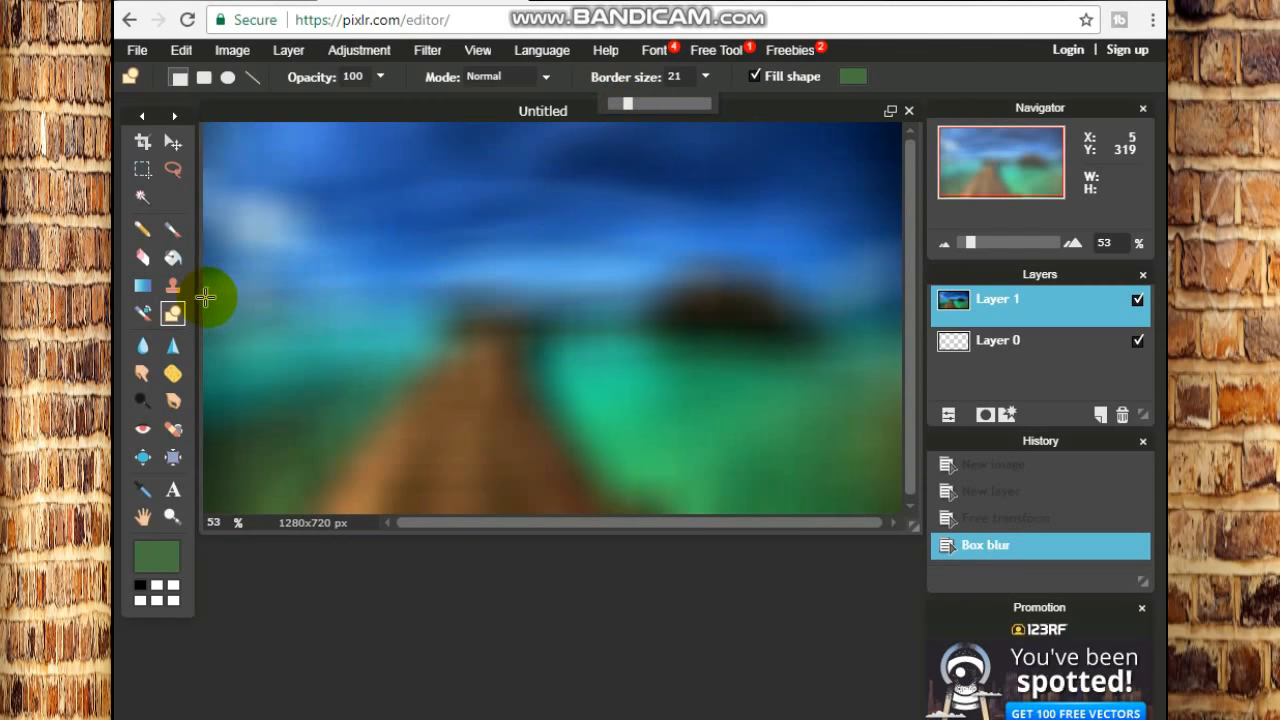
- Add the text "Make" over the sky area in the upper part of the canvas
left_click(173, 489)
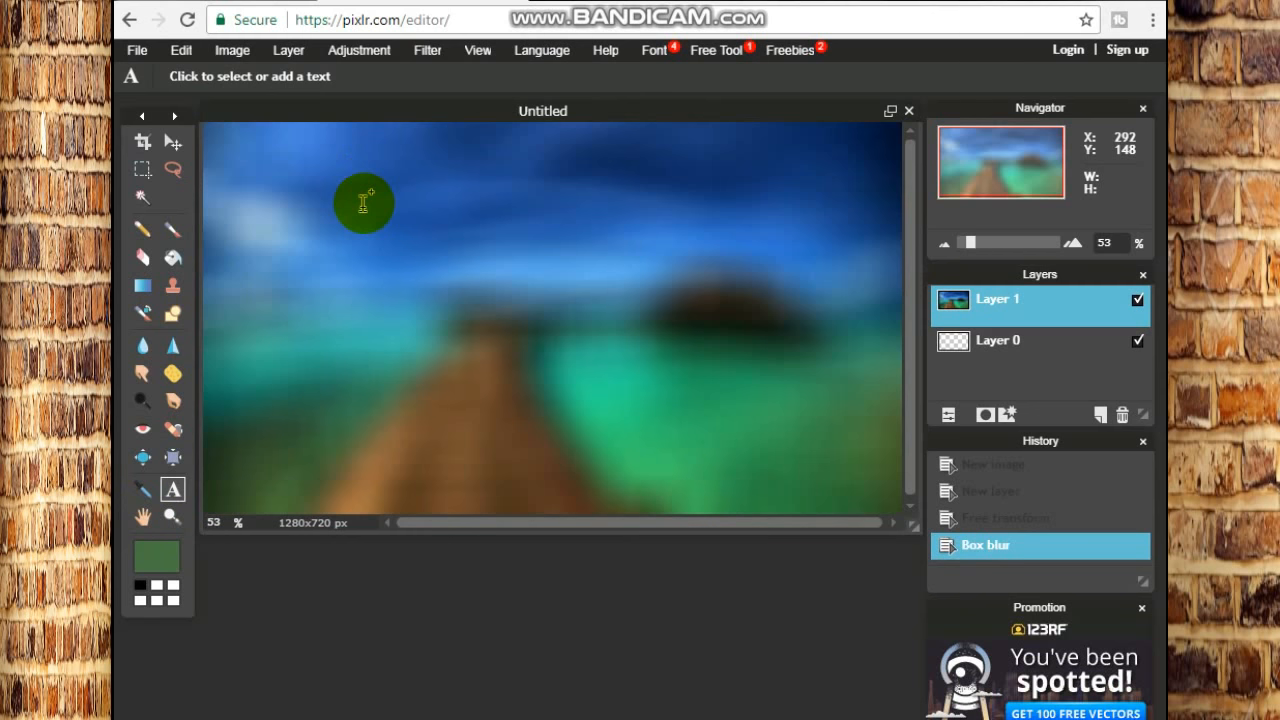
left_click(349, 198)
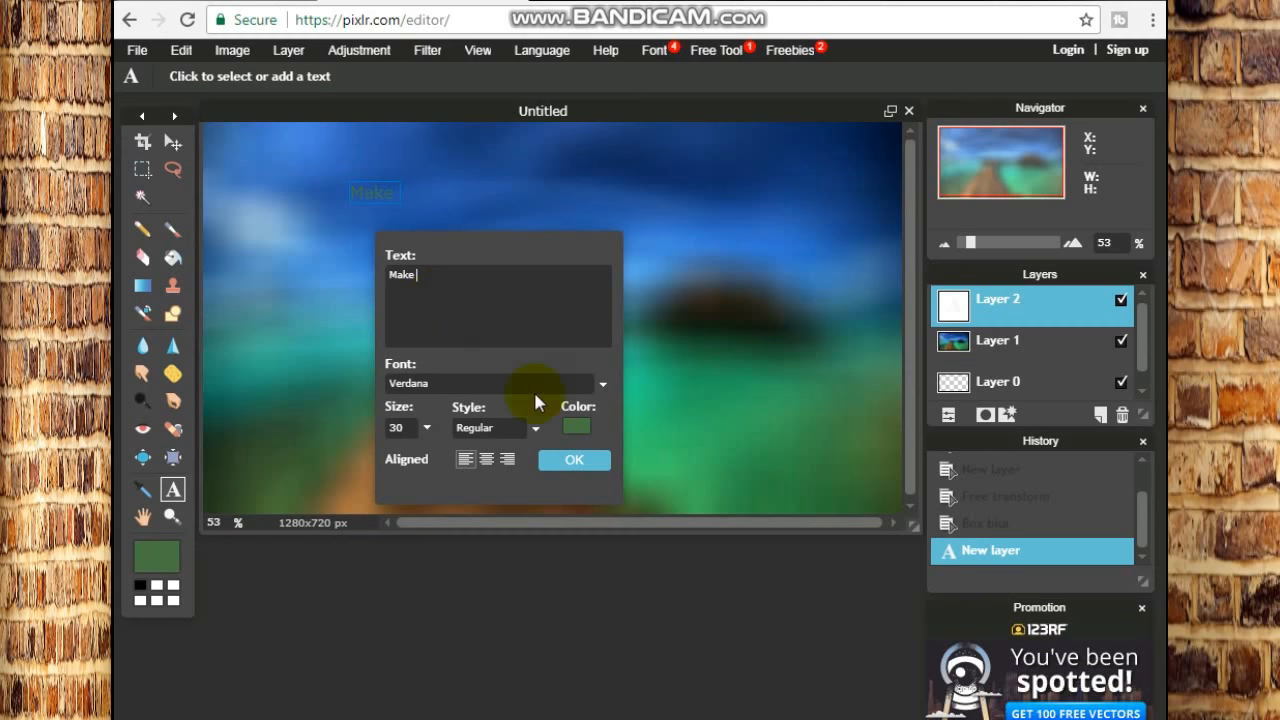
left_click(574, 460)
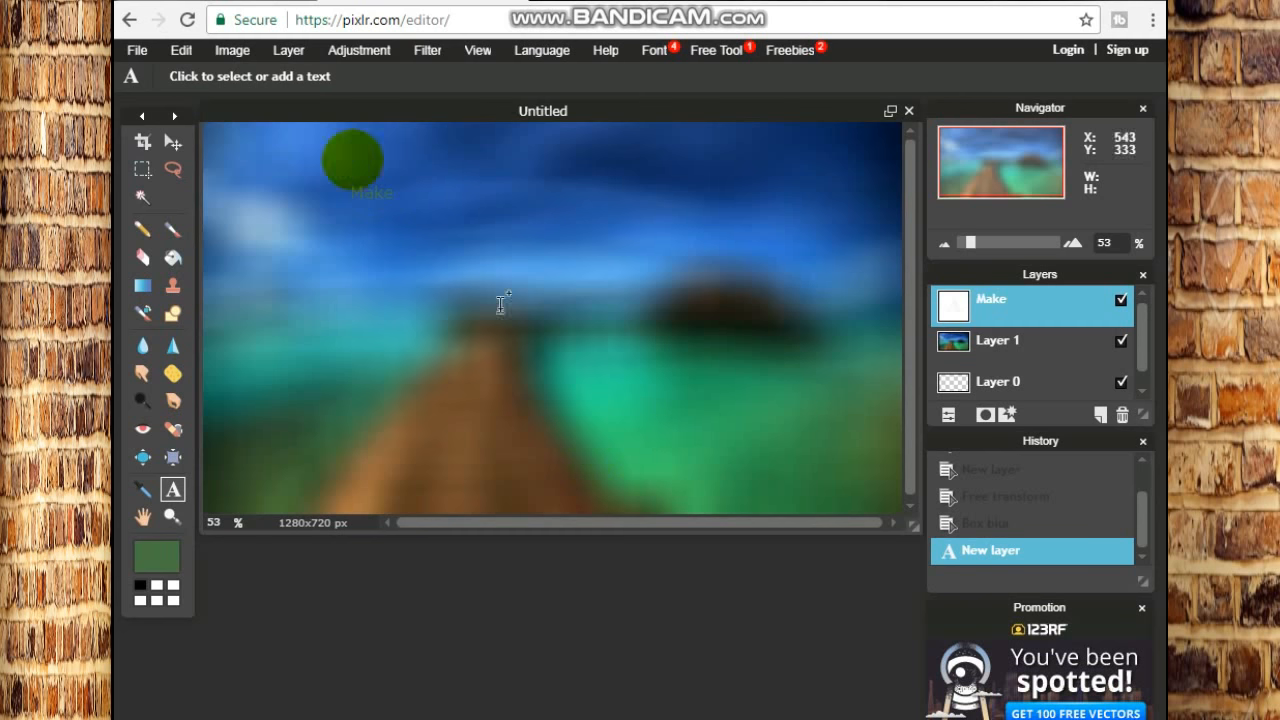
- Reopen the "Make" text, enlarge it to size 214 and reposition it along the canvas's upper edge
left_click(363, 191)
left_click(437, 278)
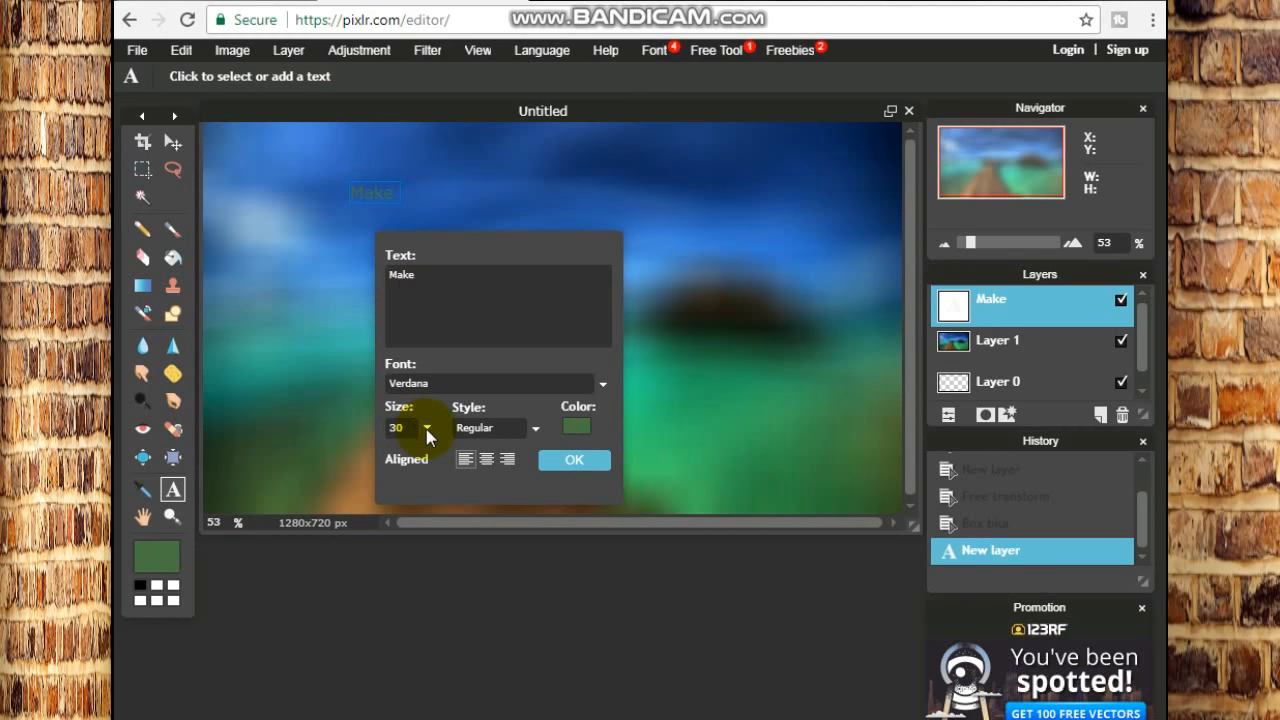
left_click_drag(427, 432, 345, 465)
left_click_drag(523, 200, 552, 148)
left_click(525, 427)
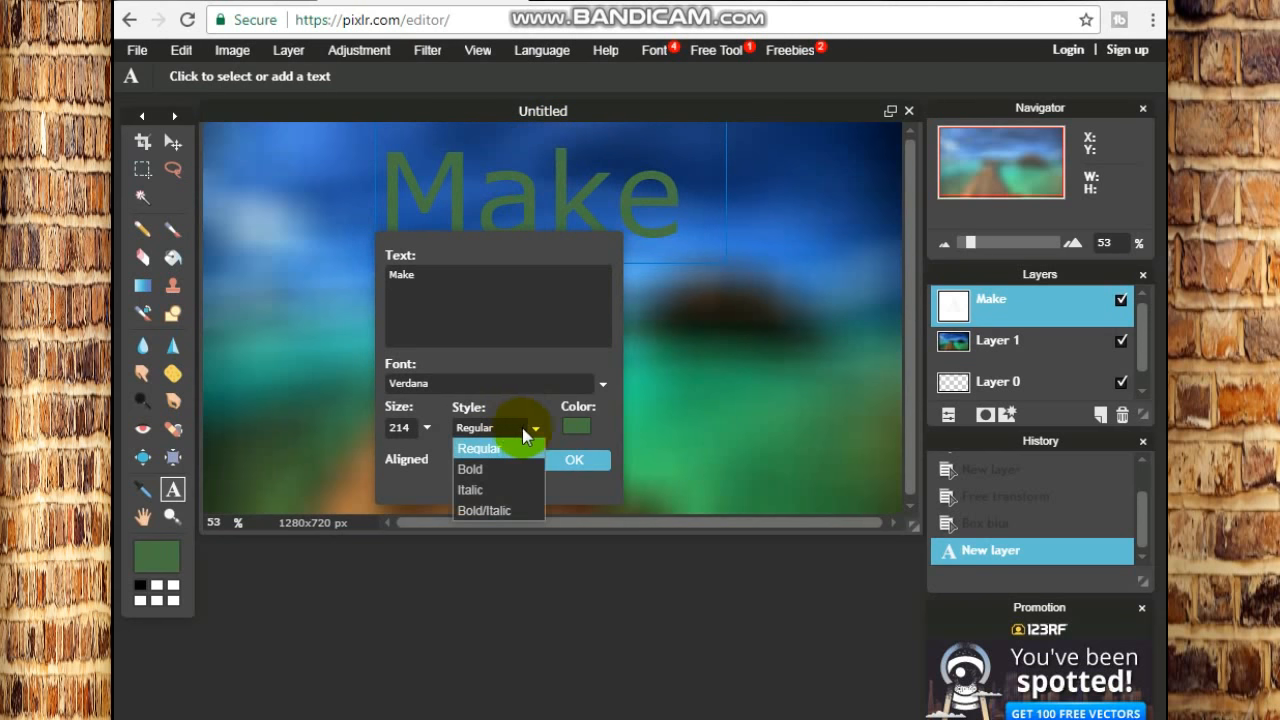
left_click(449, 300)
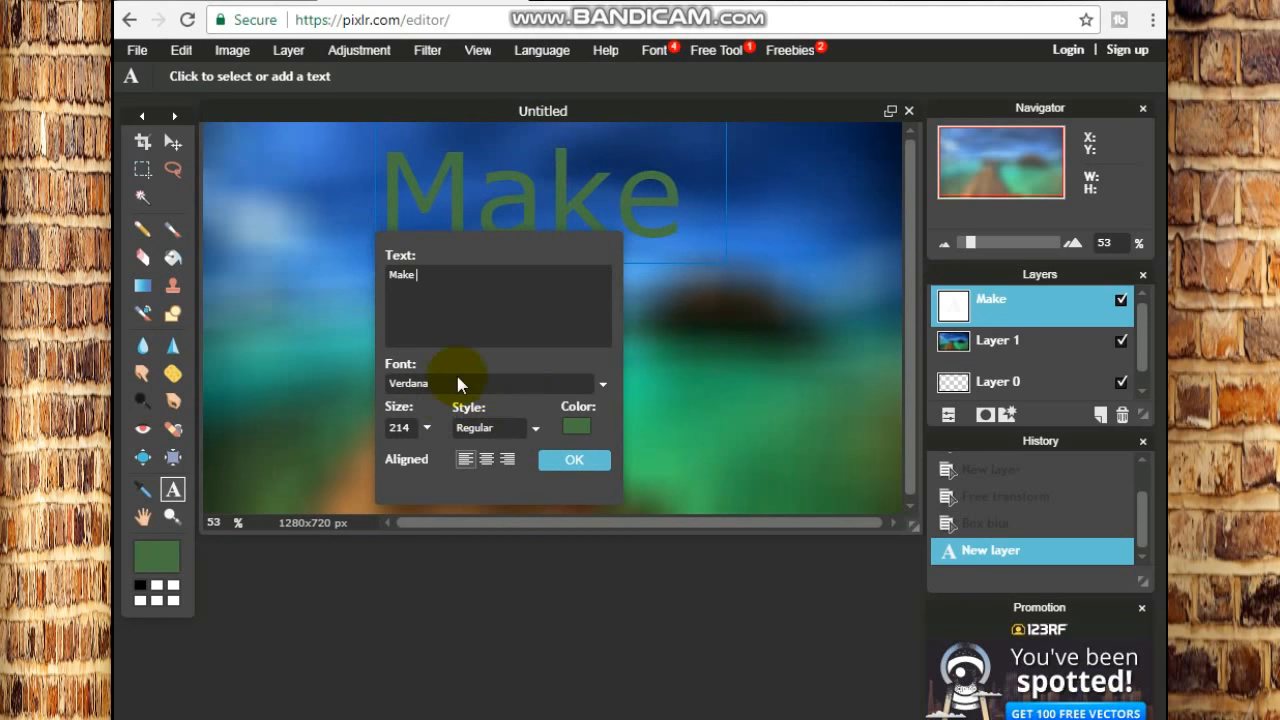
- Change the "Make" text to the Avengeance Heroic Avenger font and color it white
left_click(464, 385)
left_click_drag(605, 412, 605, 425)
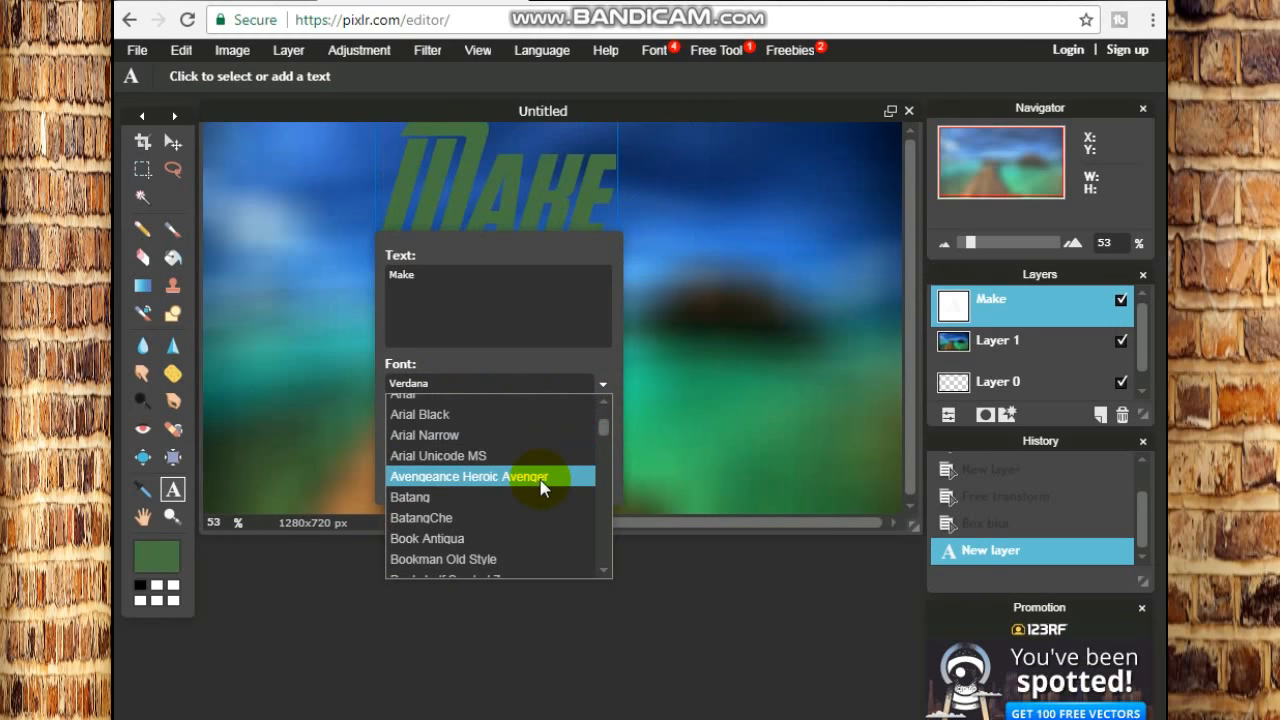
left_click(541, 484)
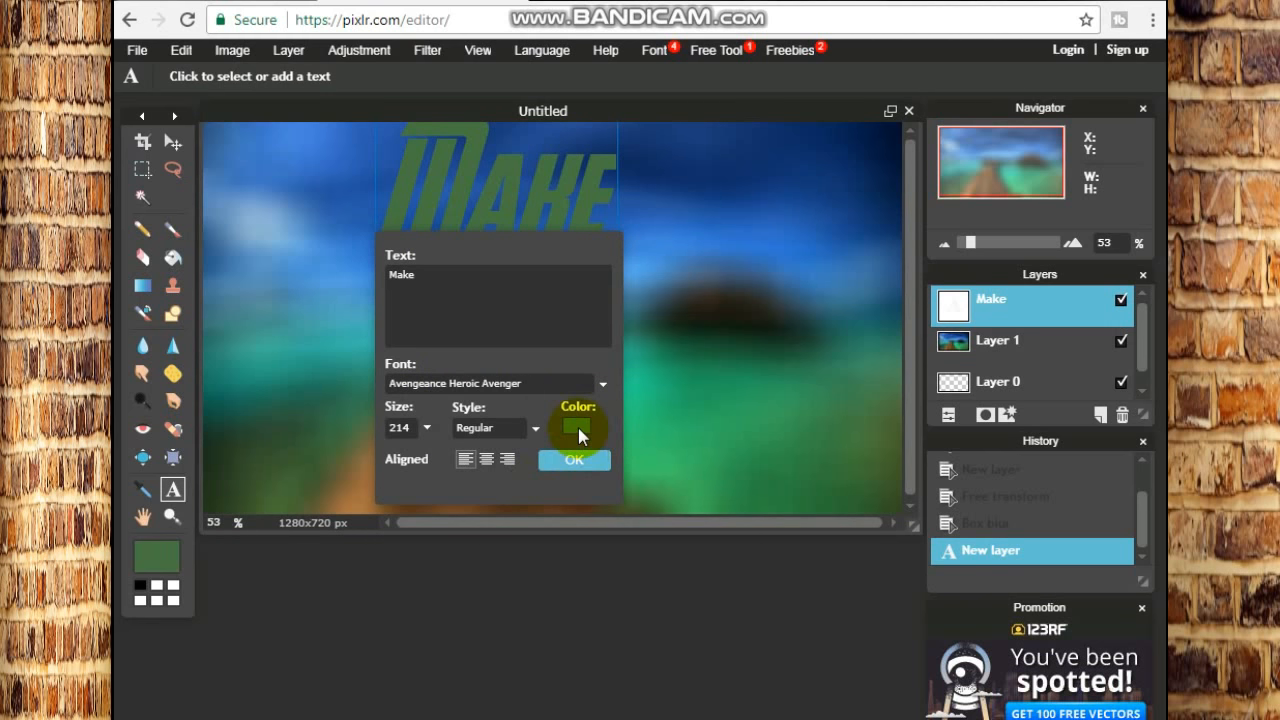
left_click(578, 428)
left_click_drag(461, 433, 460, 358)
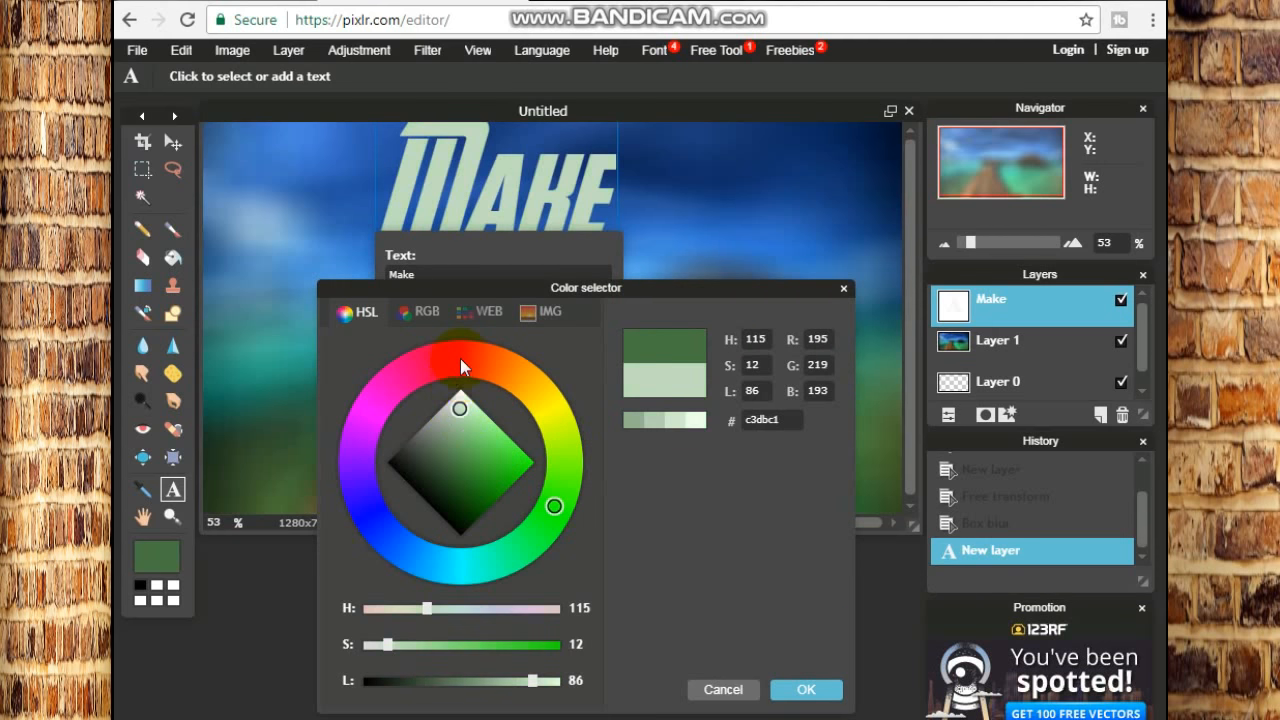
left_click(806, 689)
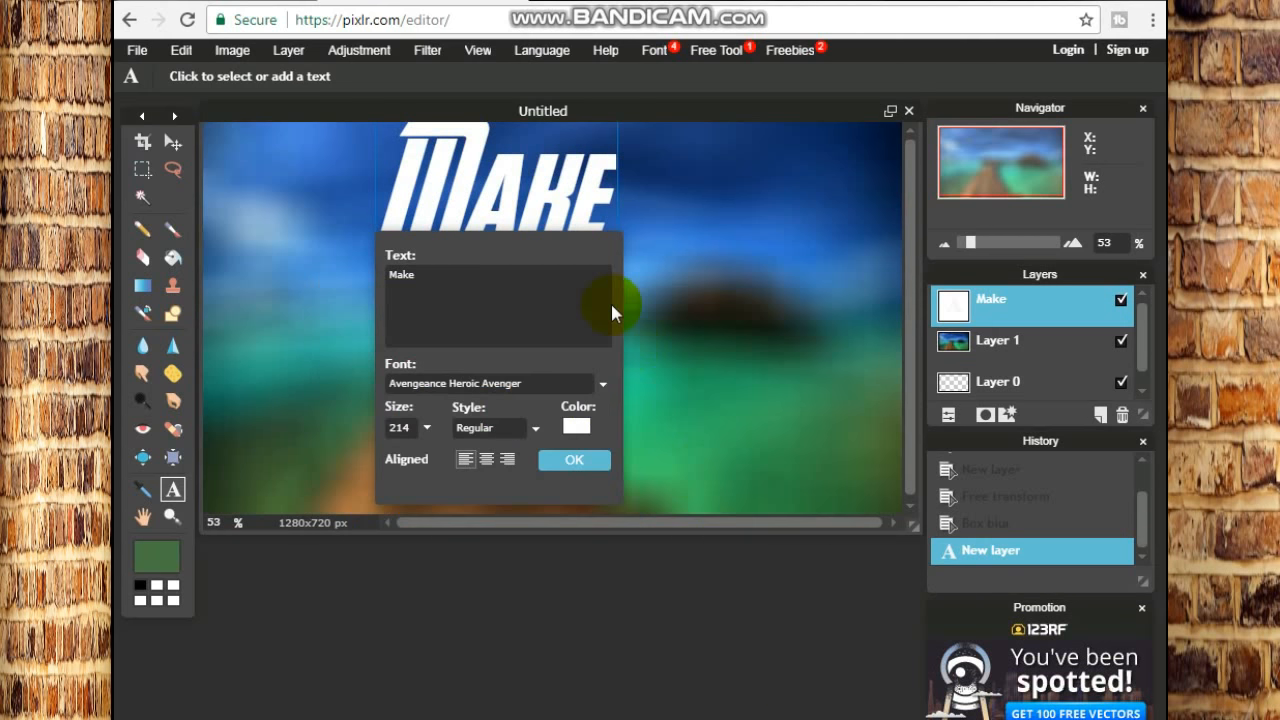
- Shift the "Make" text slightly down and to the right, and discard the accidental empty text layer
left_click(561, 212)
left_click(564, 212)
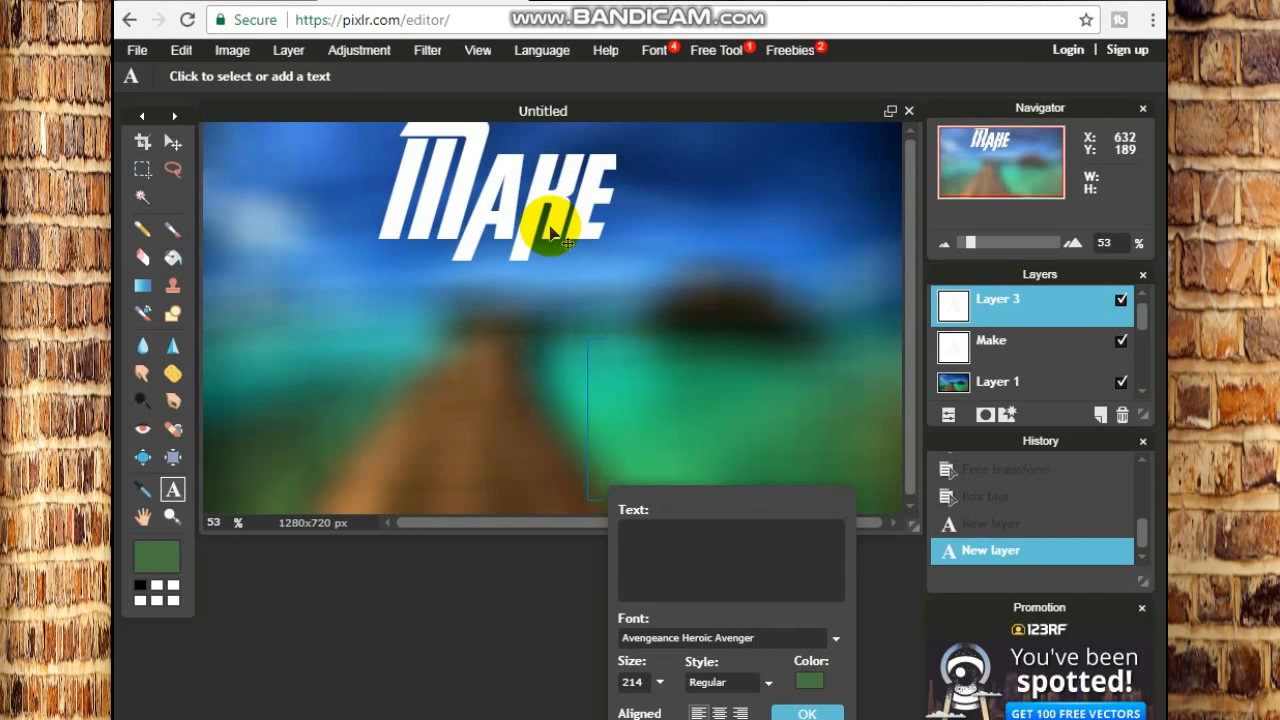
left_click(807, 713)
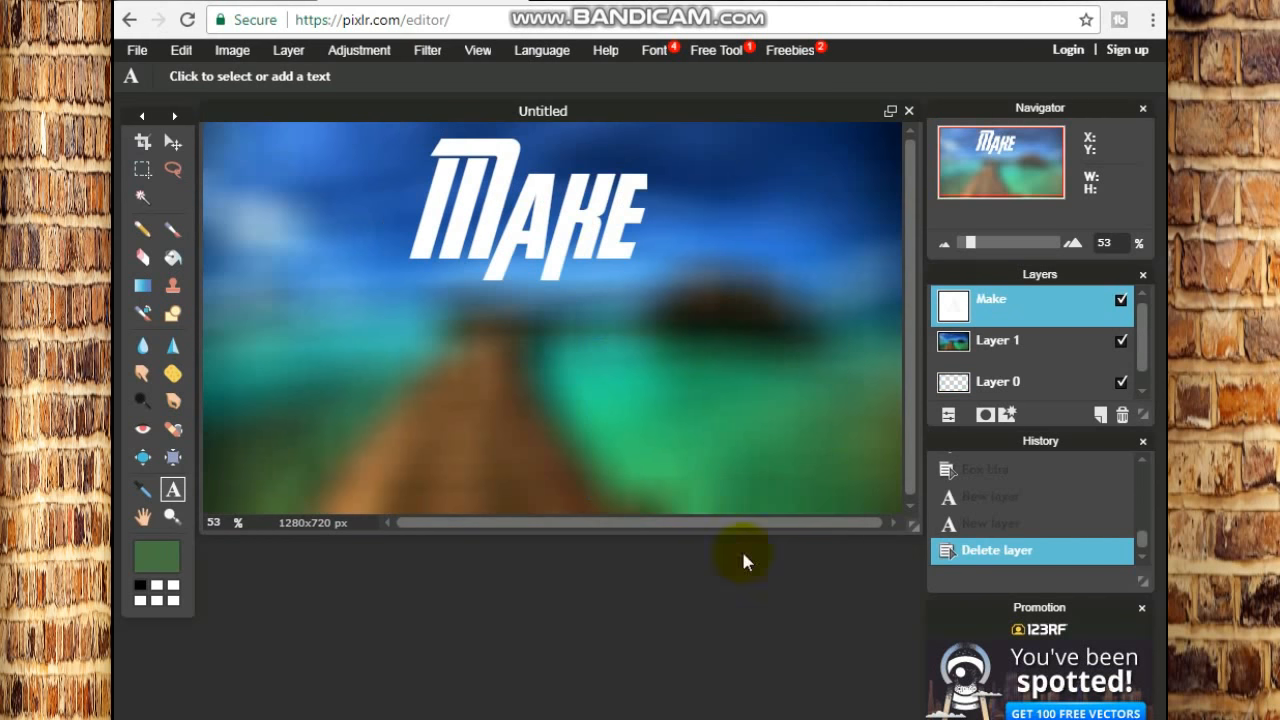
- Add a black drop shadow to the "Make" layer with opacity 100, distance 10, size 0 and angle -132
right_click(955, 300)
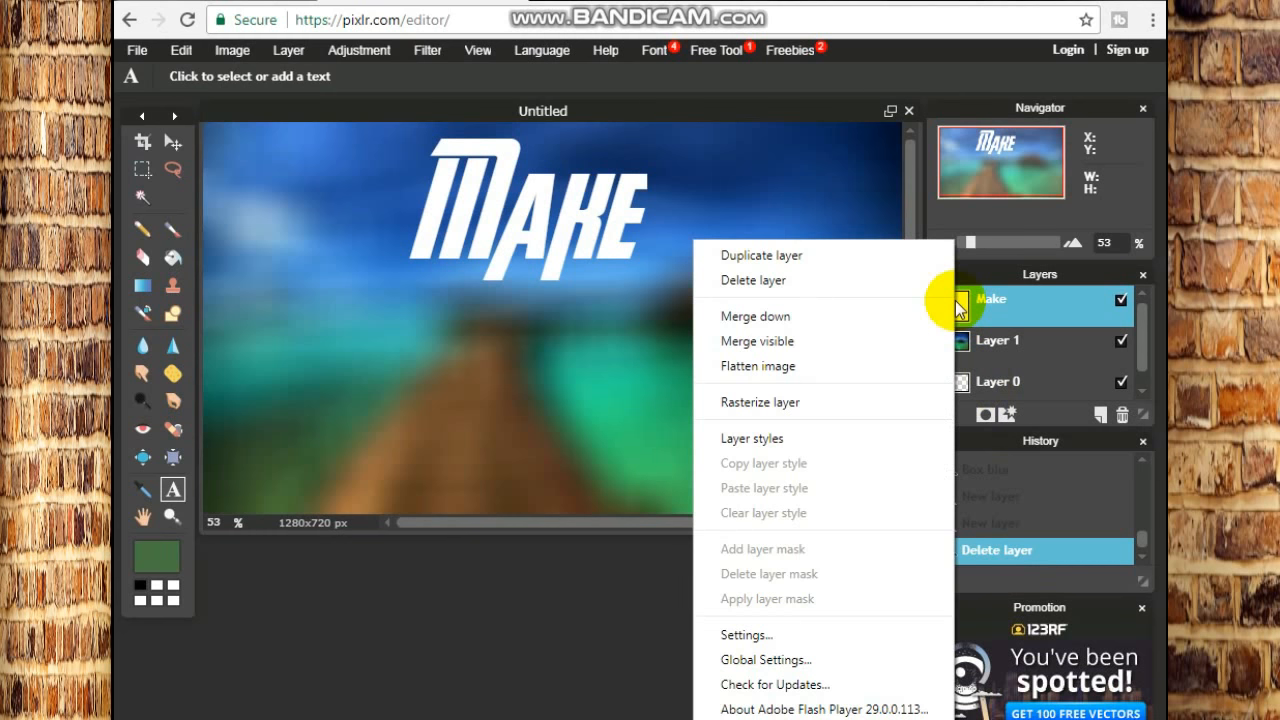
left_click(802, 438)
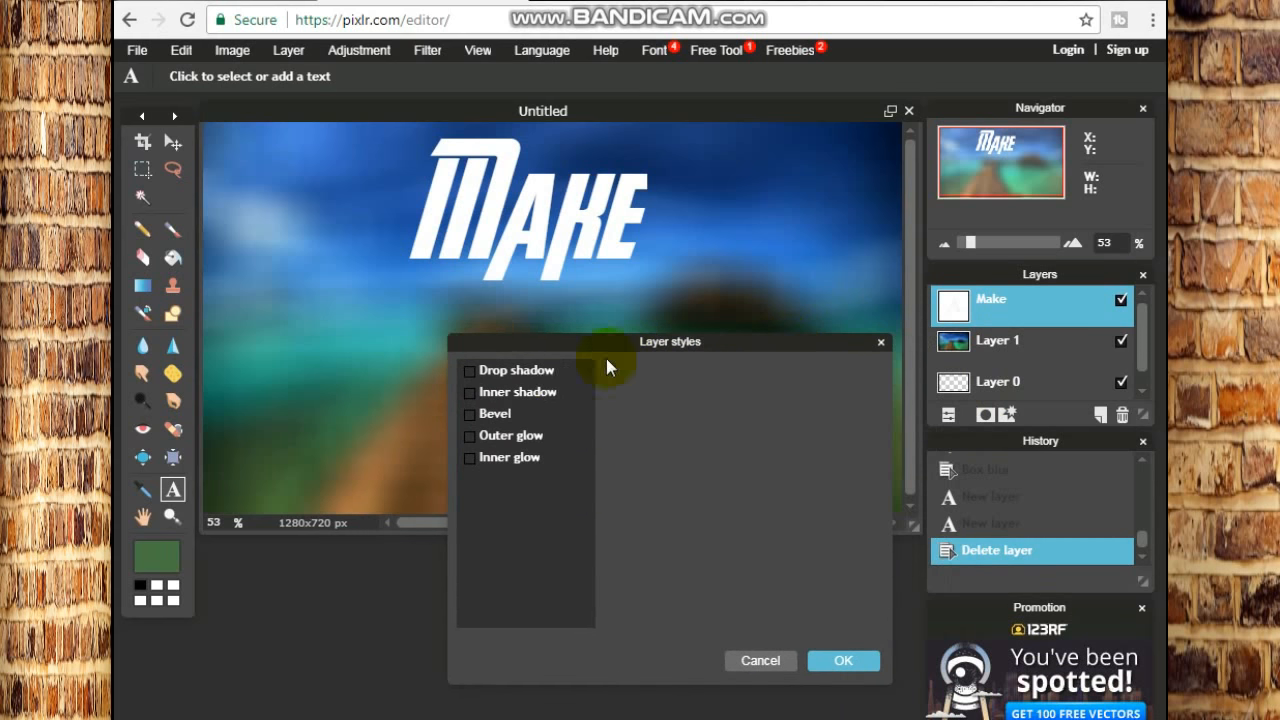
left_click(540, 372)
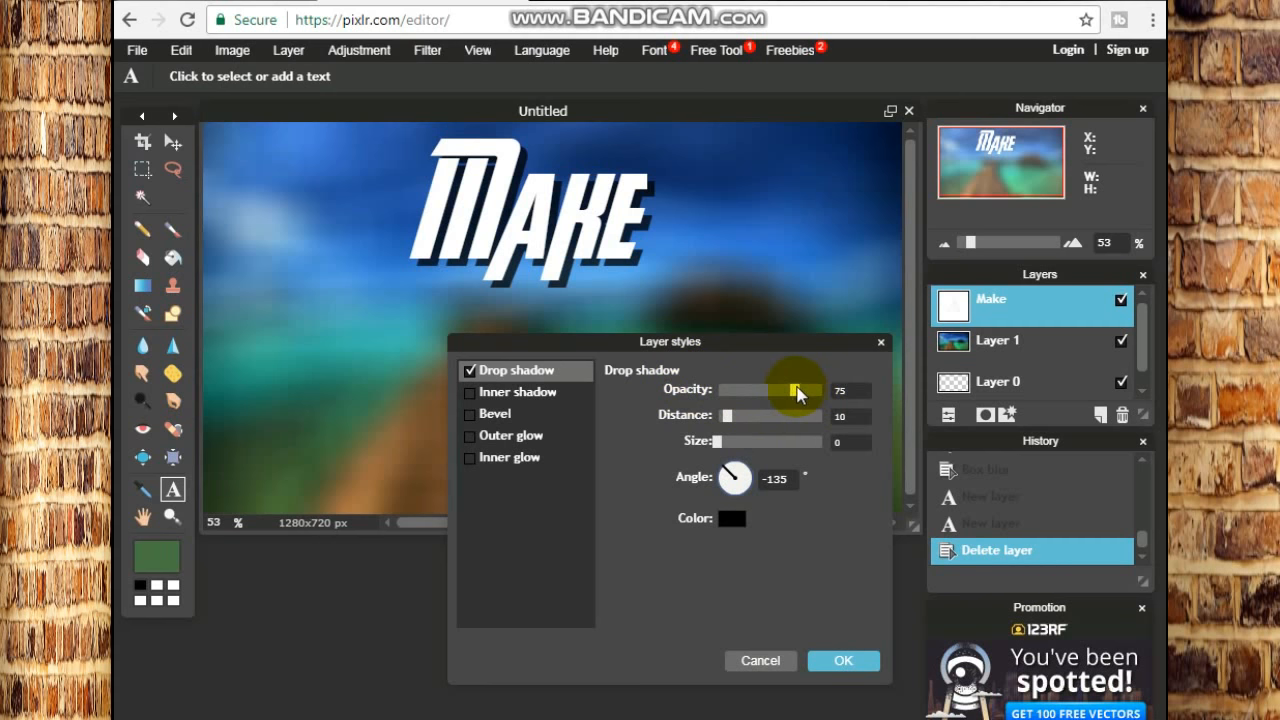
left_click_drag(812, 390, 835, 392)
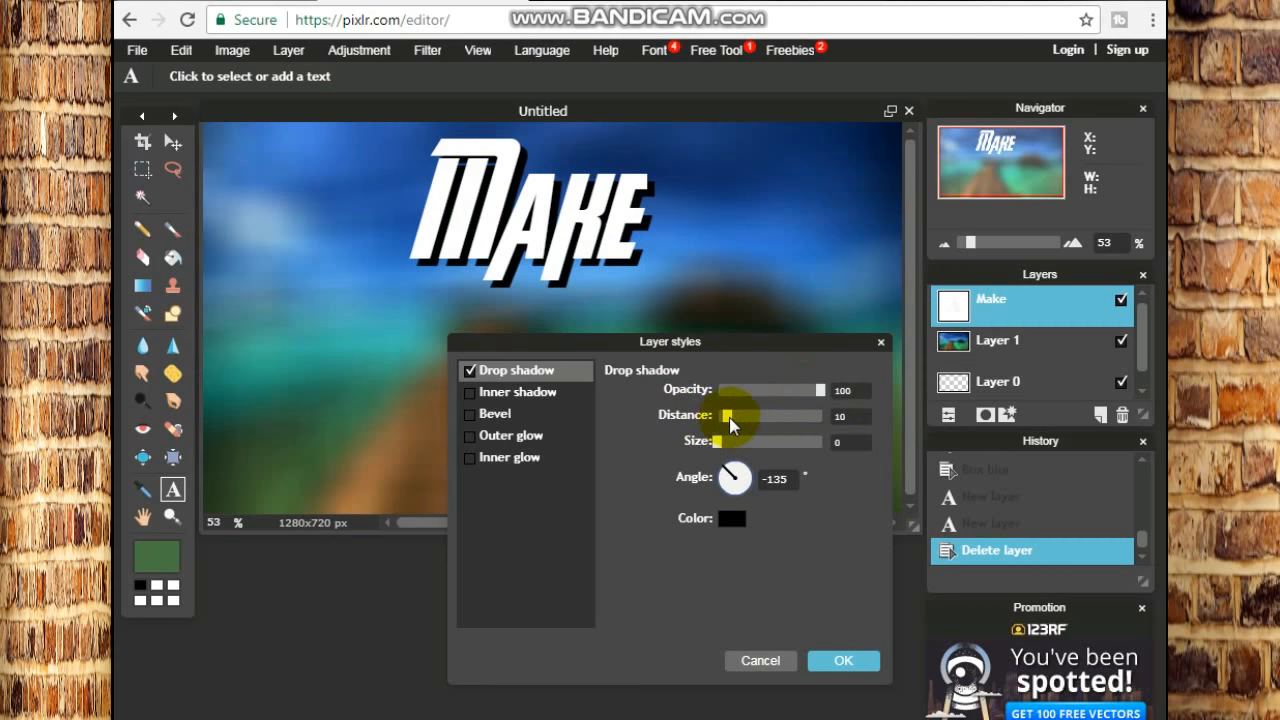
left_click_drag(729, 417, 730, 447)
left_click_drag(708, 447, 696, 440)
left_click_drag(735, 482, 730, 470)
- Set the drop shadow's distance to 4 and size to 72, trying an inner shadow and switching it off again
left_click(470, 392)
mouse_move(822, 392)
left_mouse_down()
mouse_move(716, 400)
mouse_move(845, 402)
left_mouse_up()
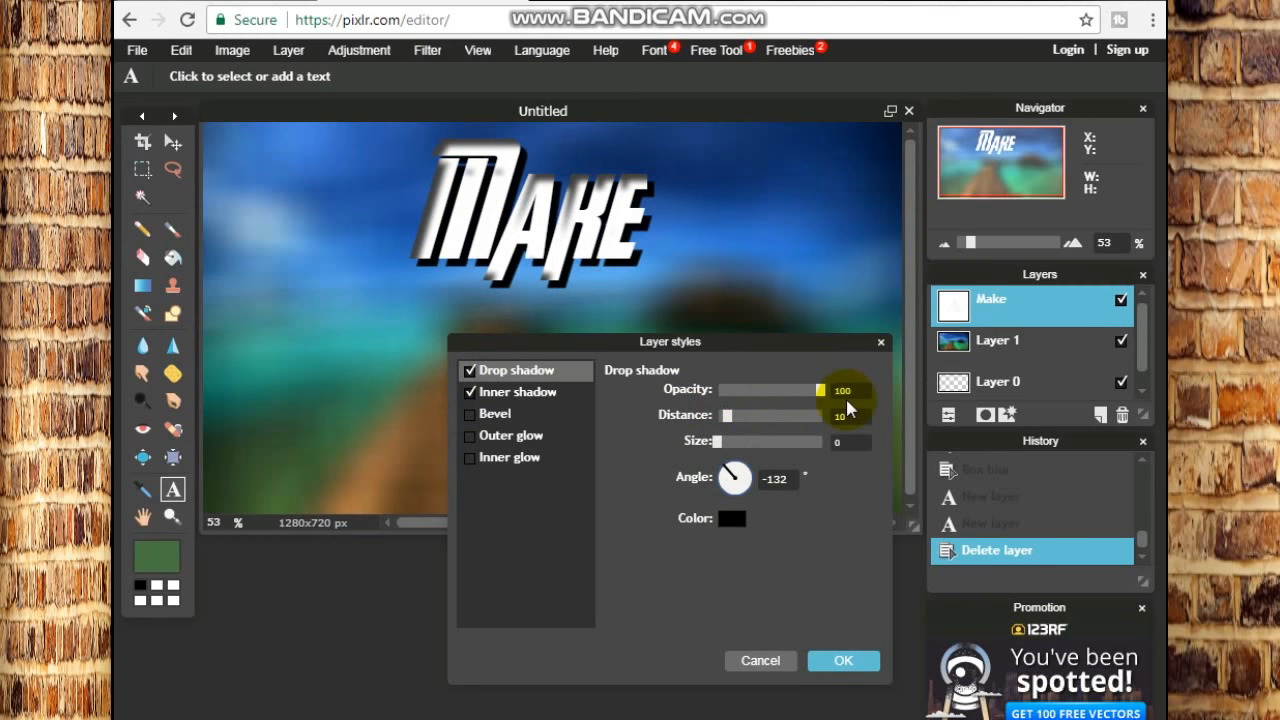
left_click_drag(733, 420, 791, 443)
left_click(470, 392)
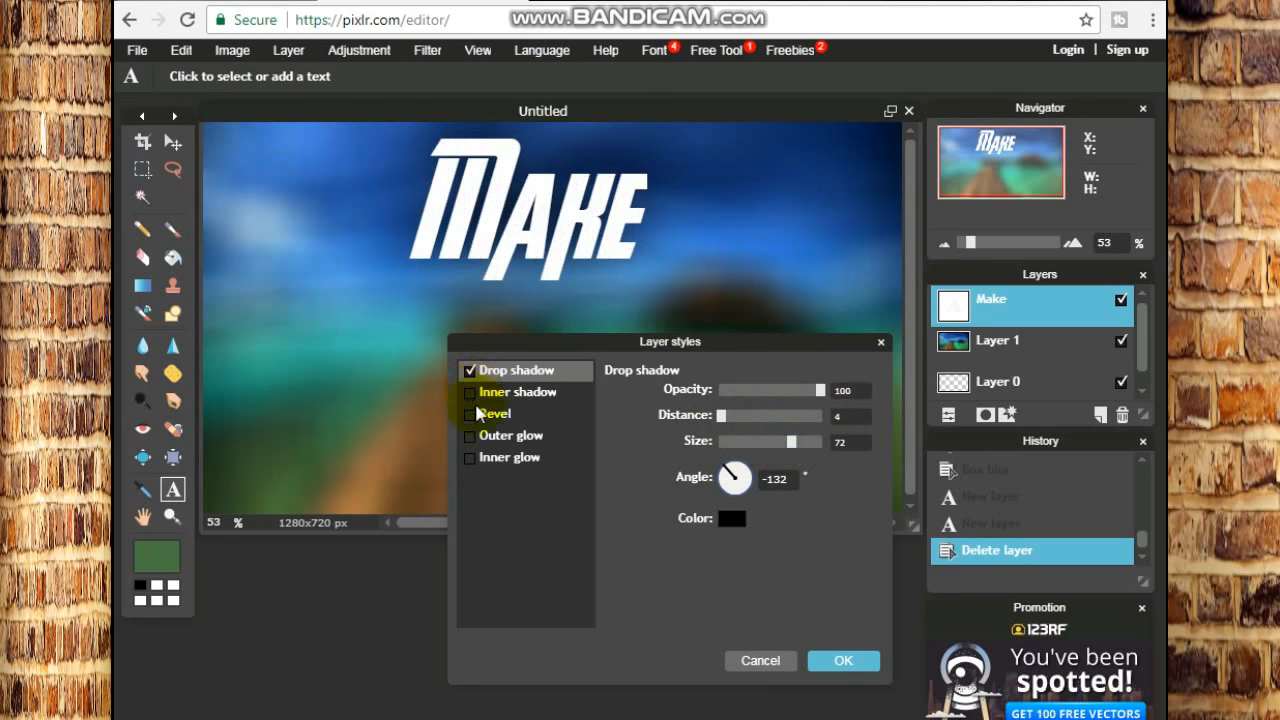
- Enable the Bevel style on the "Make" layer, and compare the drop shadow at opacity 0 before restoring it to 100
left_click(496, 414)
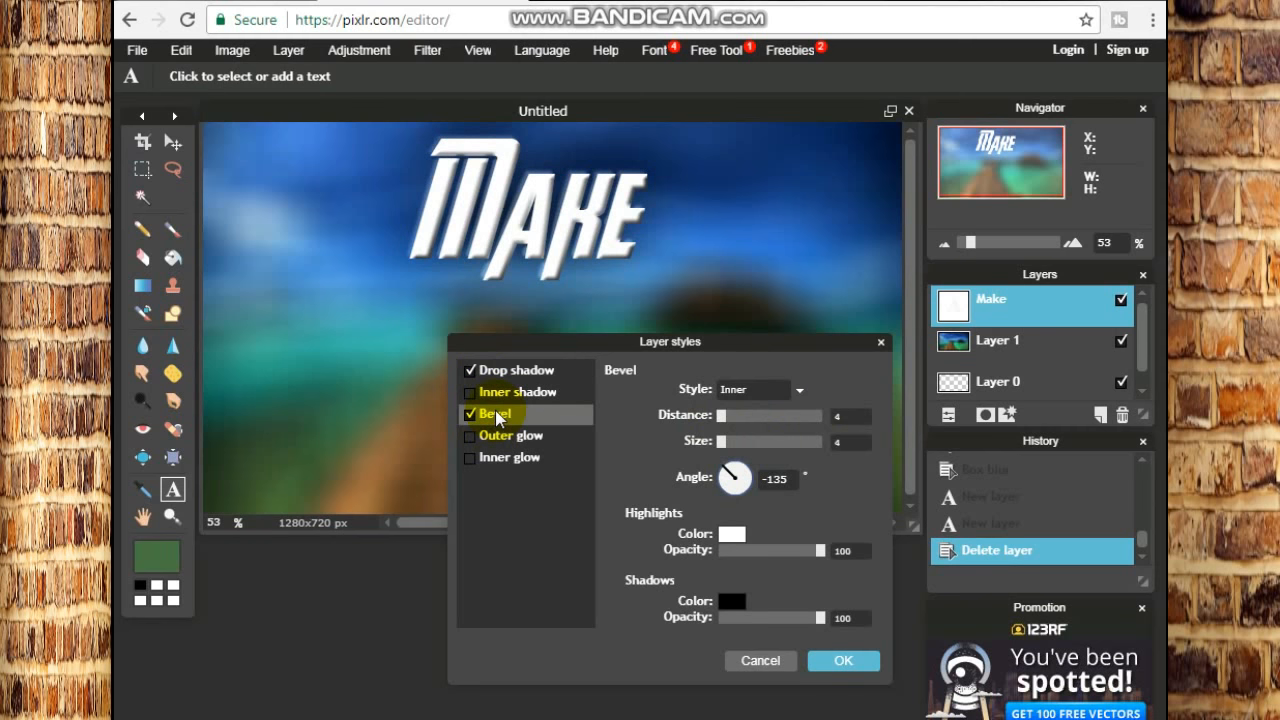
left_click(495, 370)
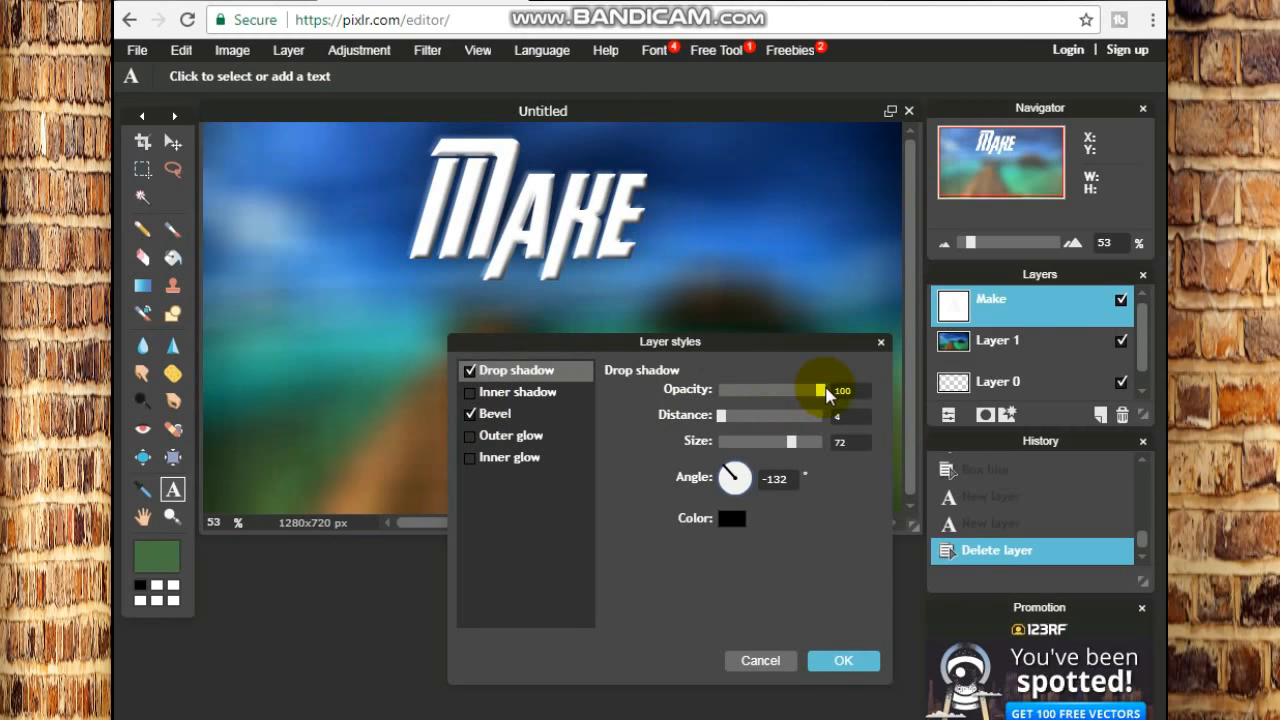
left_click_drag(826, 395, 684, 395)
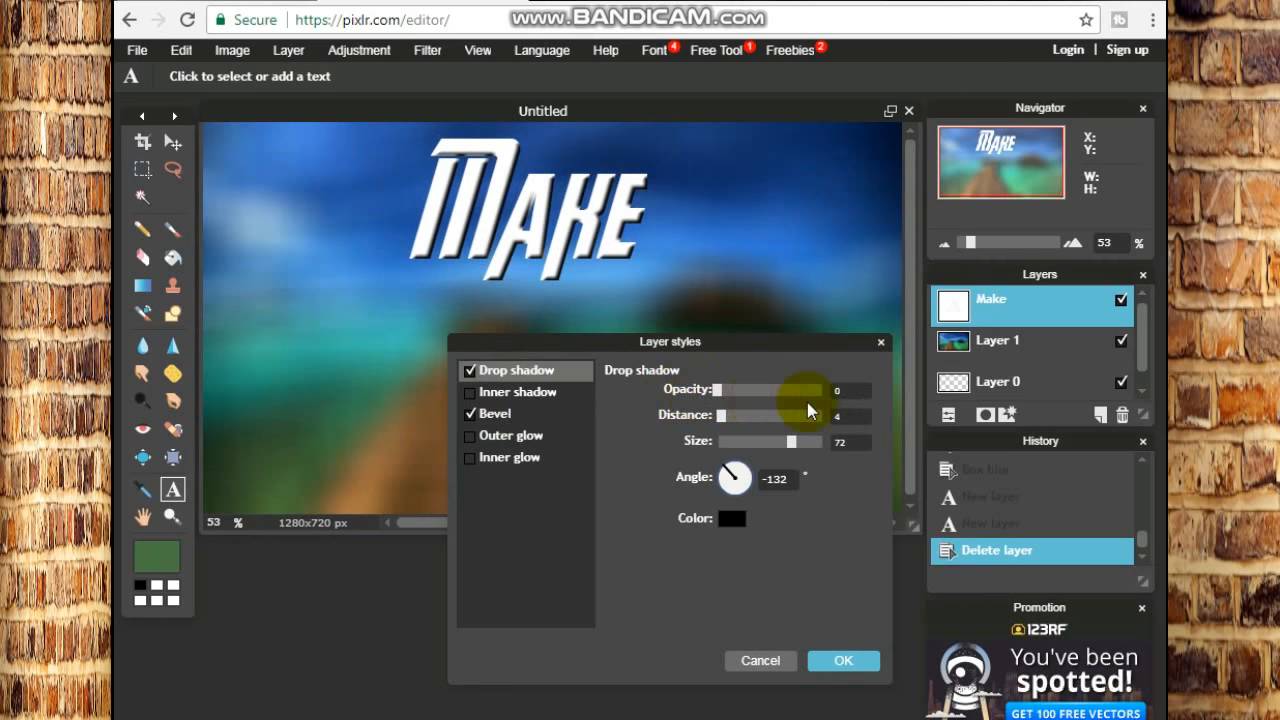
left_click_drag(807, 402, 868, 398)
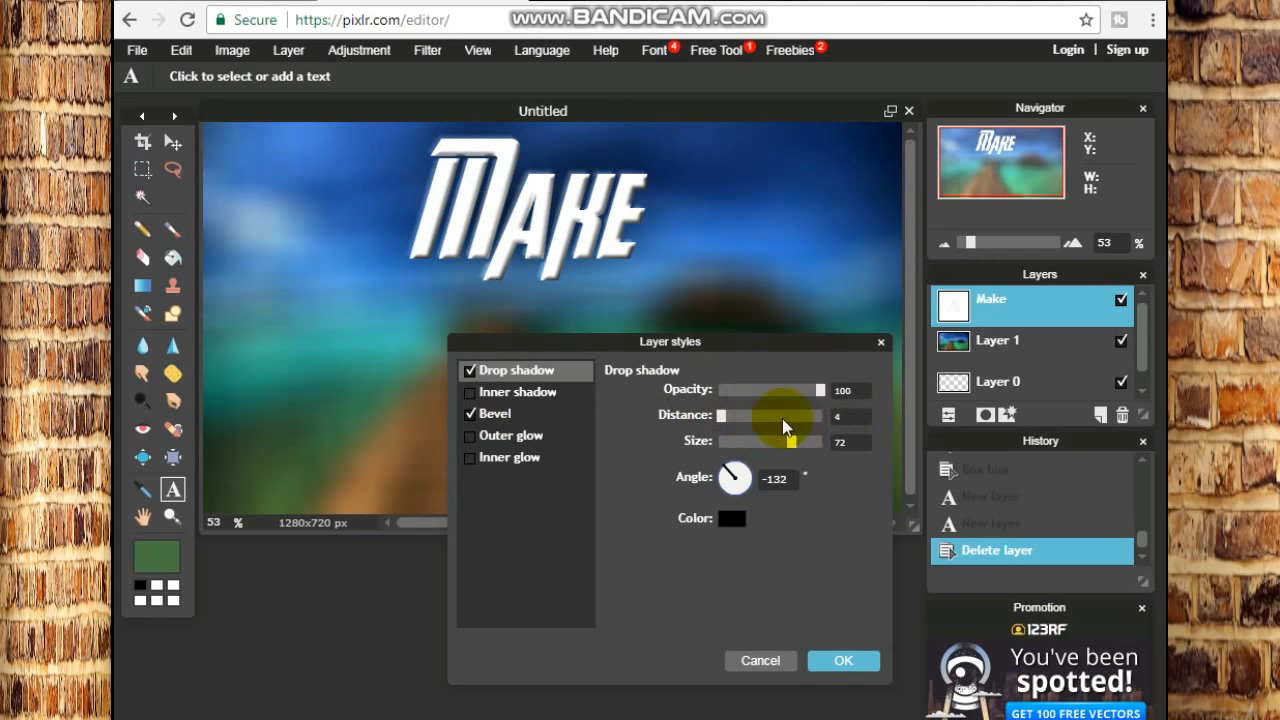